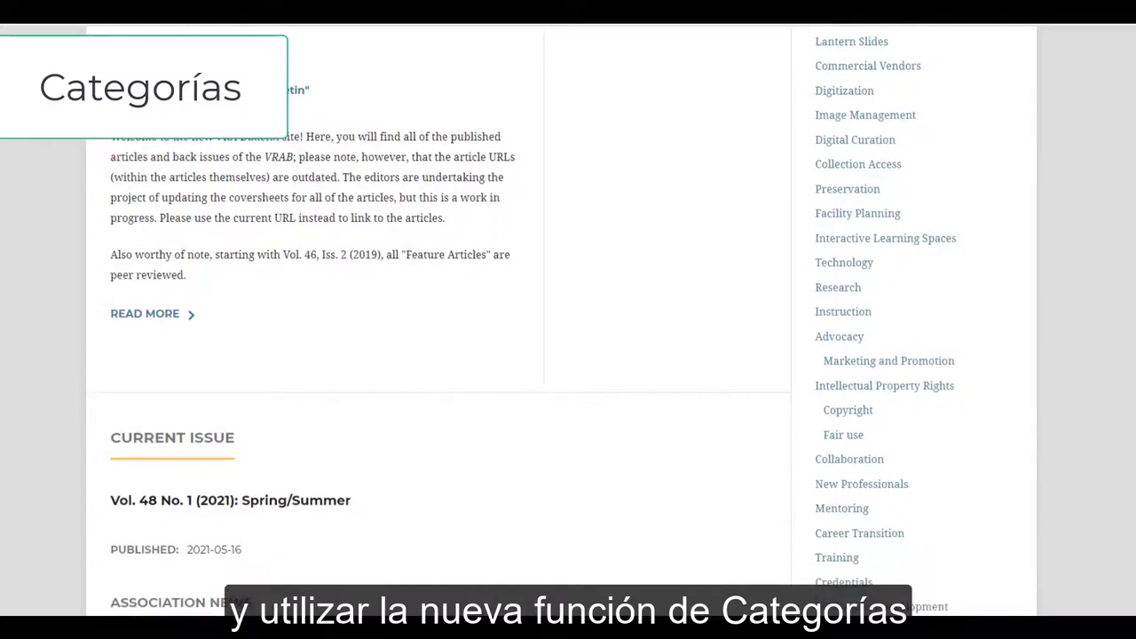
pyautogui.scroll(-2, 533, 320)
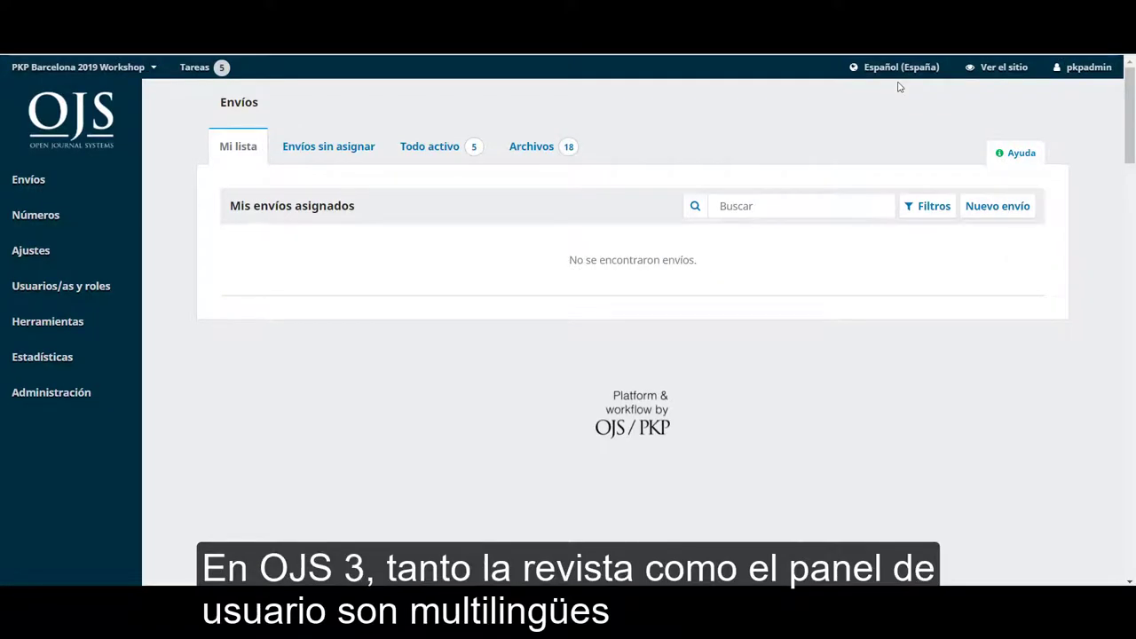
# Switch the dashboard language to Français (Canada), and from there to English.
pyautogui.moveTo(898, 74)
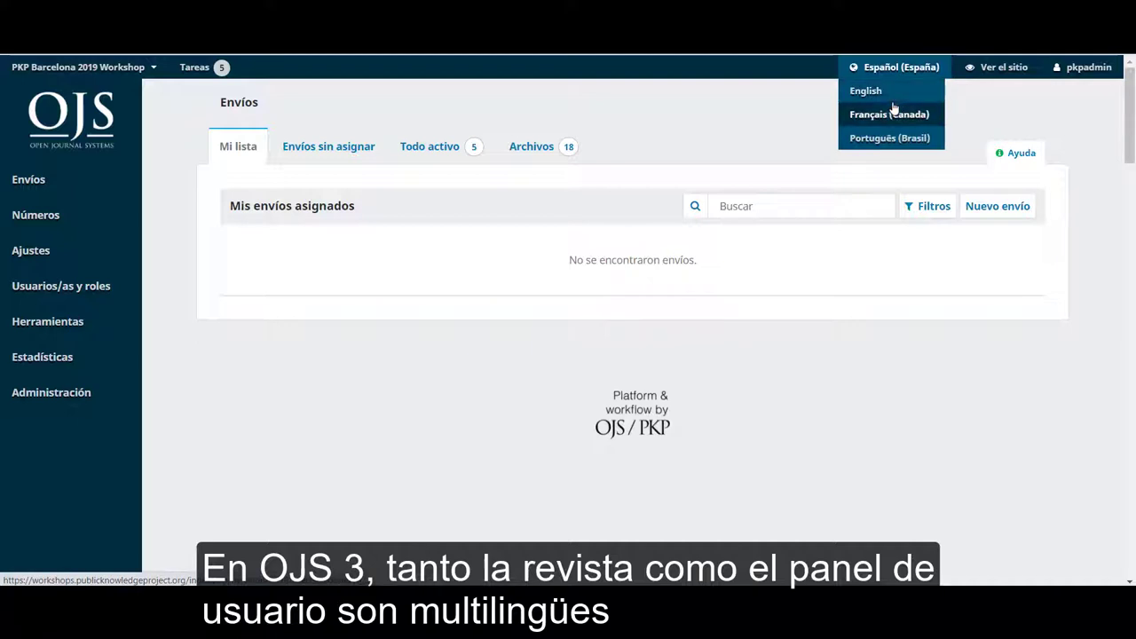
pyautogui.click(893, 115)
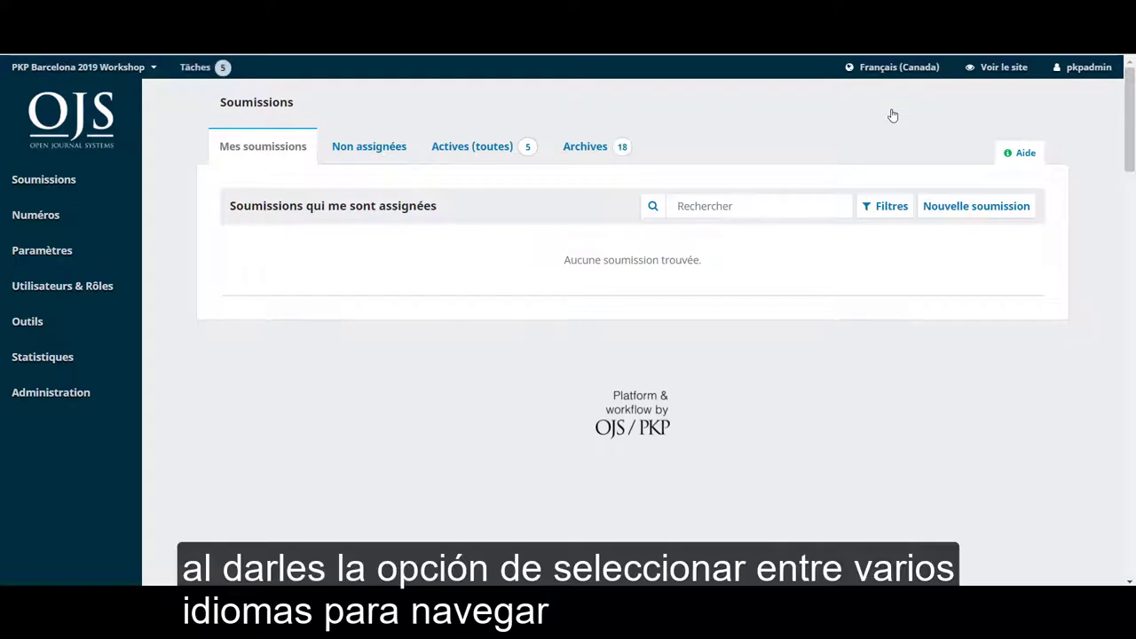
pyautogui.moveTo(890, 78)
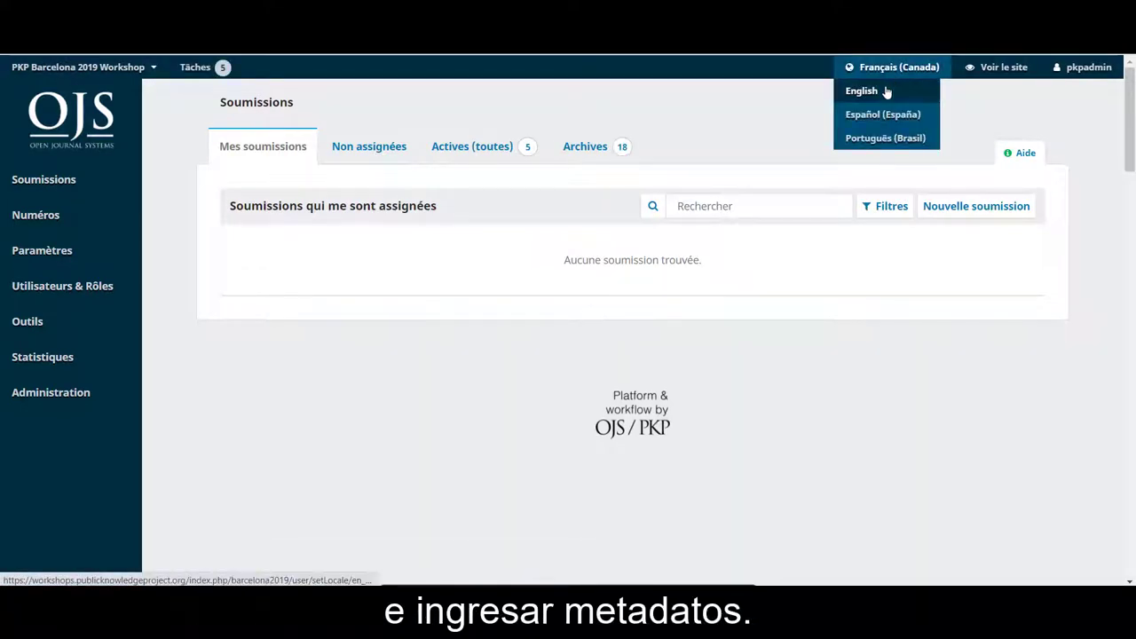
pyautogui.click(885, 92)
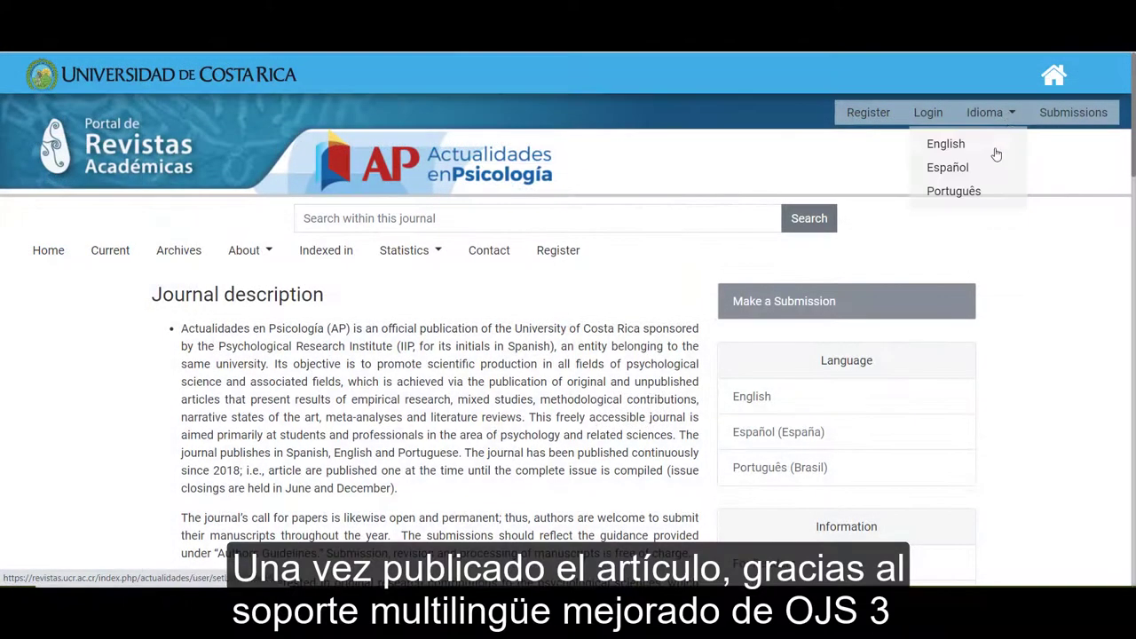
# Display the Actualidades en Psicología journal site in Español, and after that in Português.
pyautogui.click(988, 171)
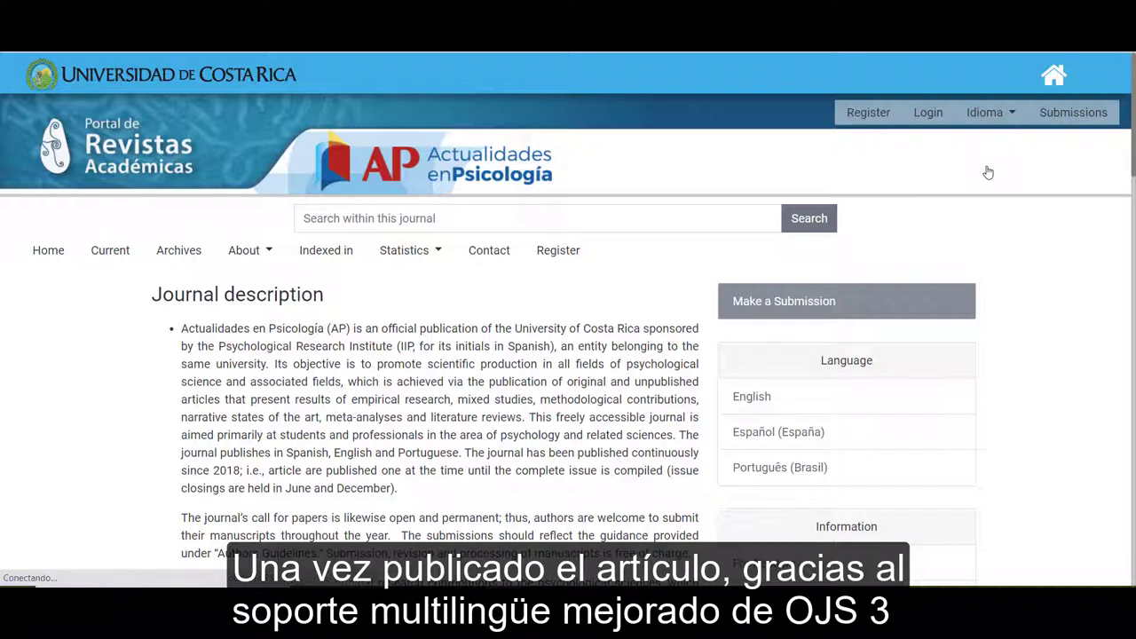
pyautogui.click(1010, 114)
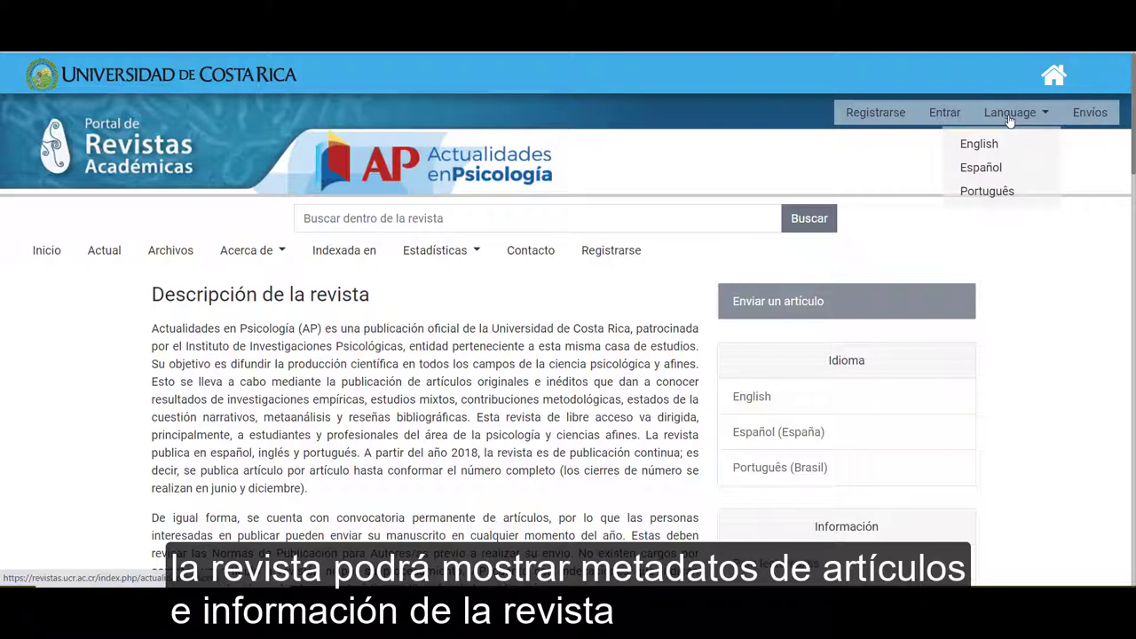
pyautogui.click(1015, 192)
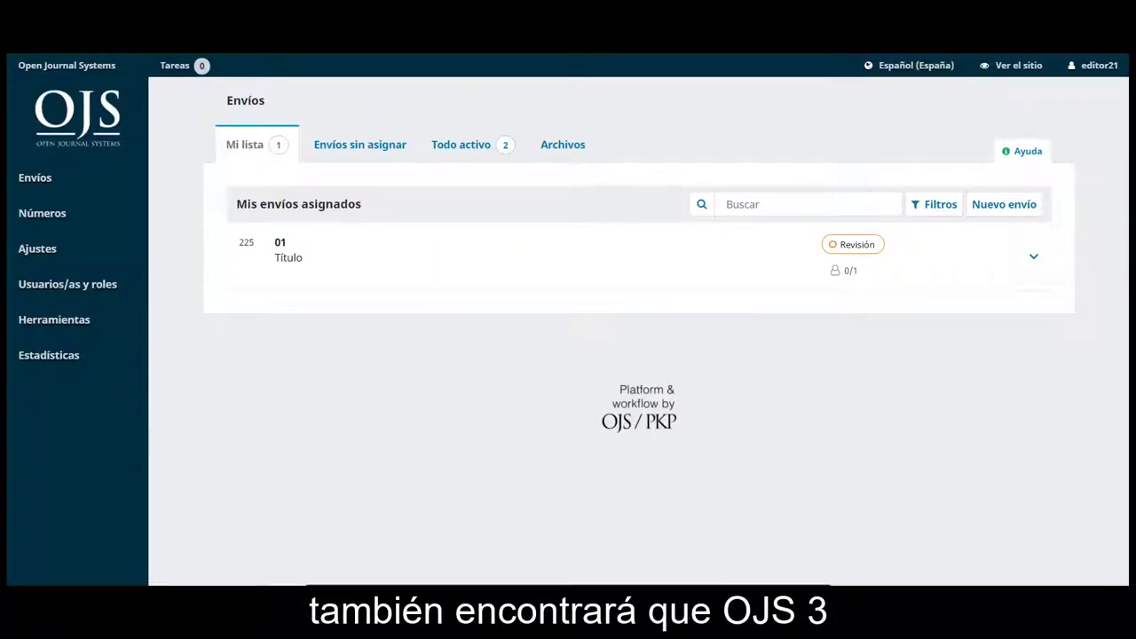
# Open the contextual help for the submissions list.
pyautogui.click(1032, 155)
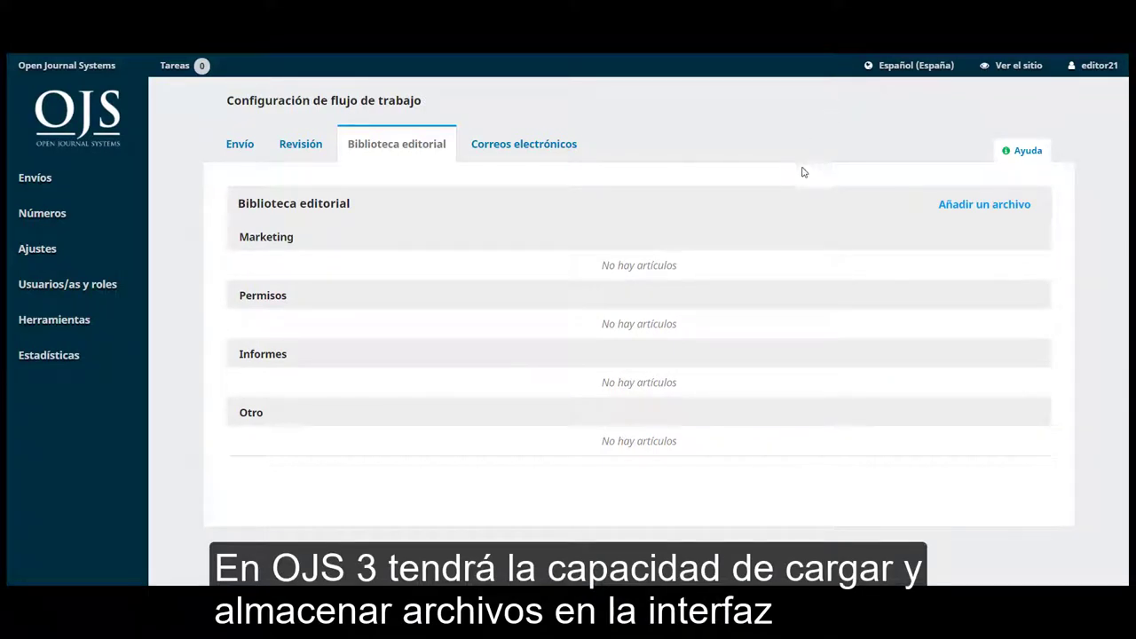
# Start adding a file to the Biblioteca editorial with the type Informes and Acceso público enabled.
pyautogui.click(991, 204)
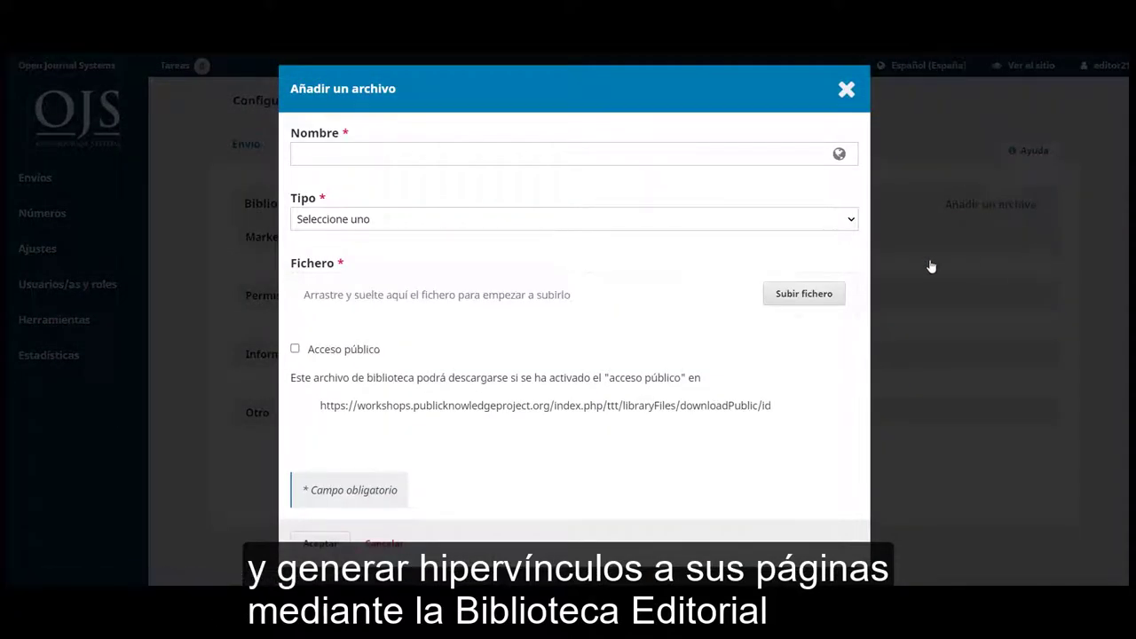
pyautogui.click(795, 219)
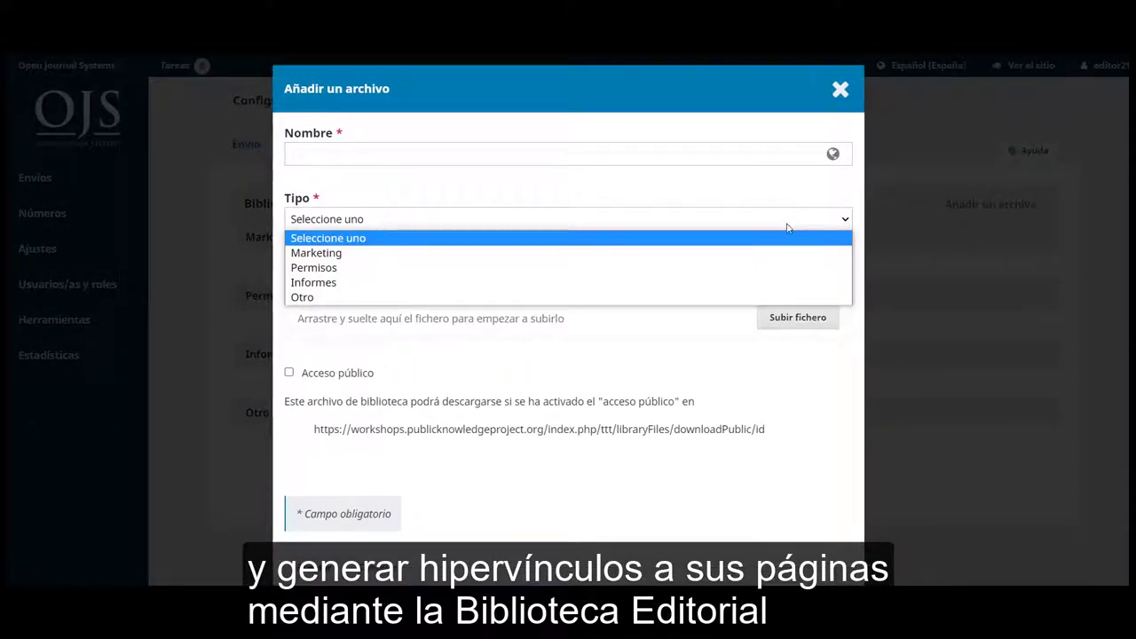
pyautogui.click(773, 282)
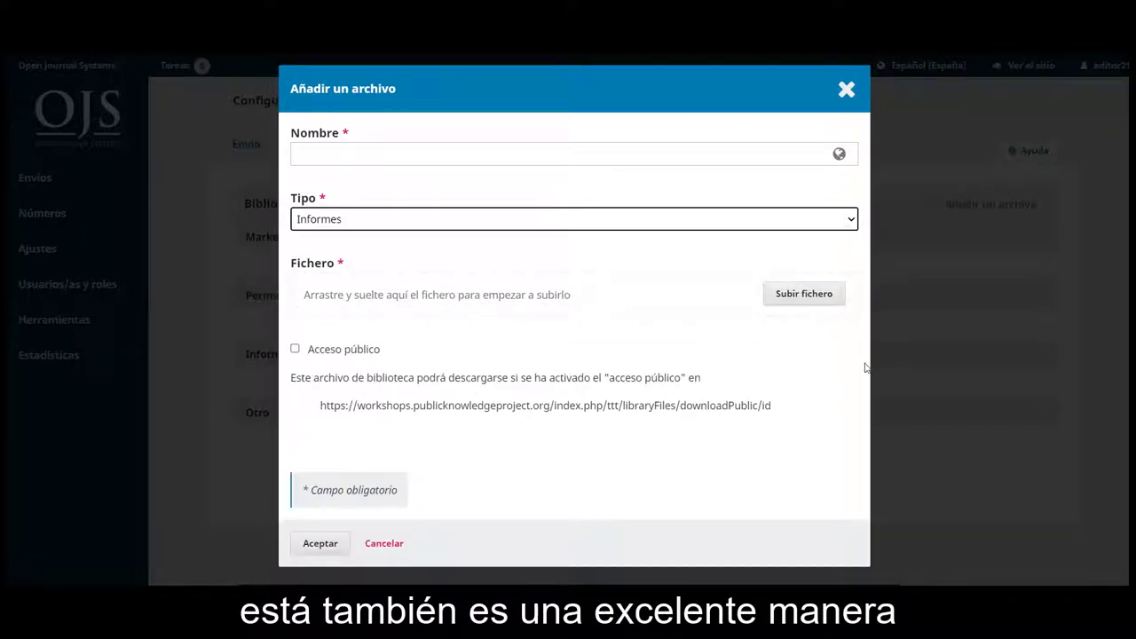
pyautogui.click(296, 351)
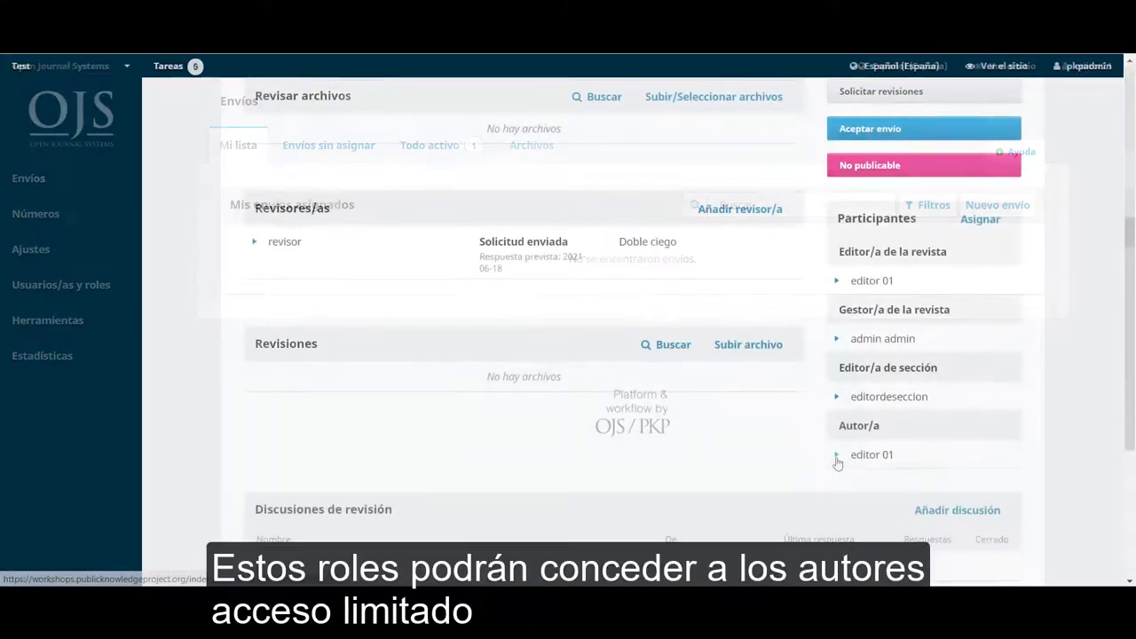
# Grant the submission's author participant permission to edit the publication details and save the assignment.
pyautogui.click(935, 484)
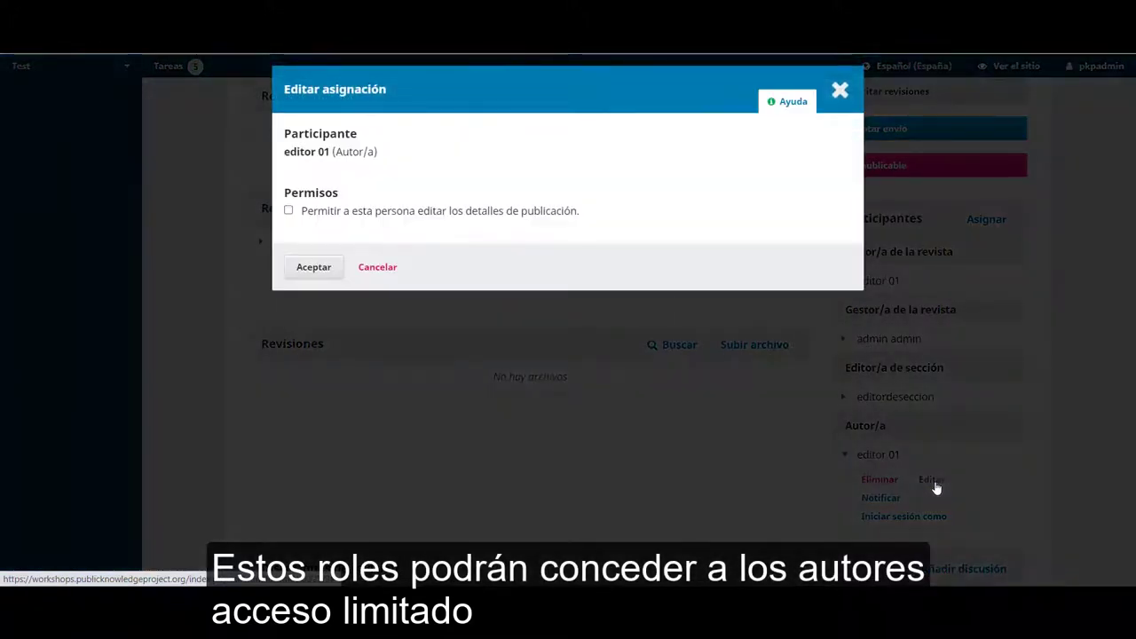
pyautogui.click(322, 209)
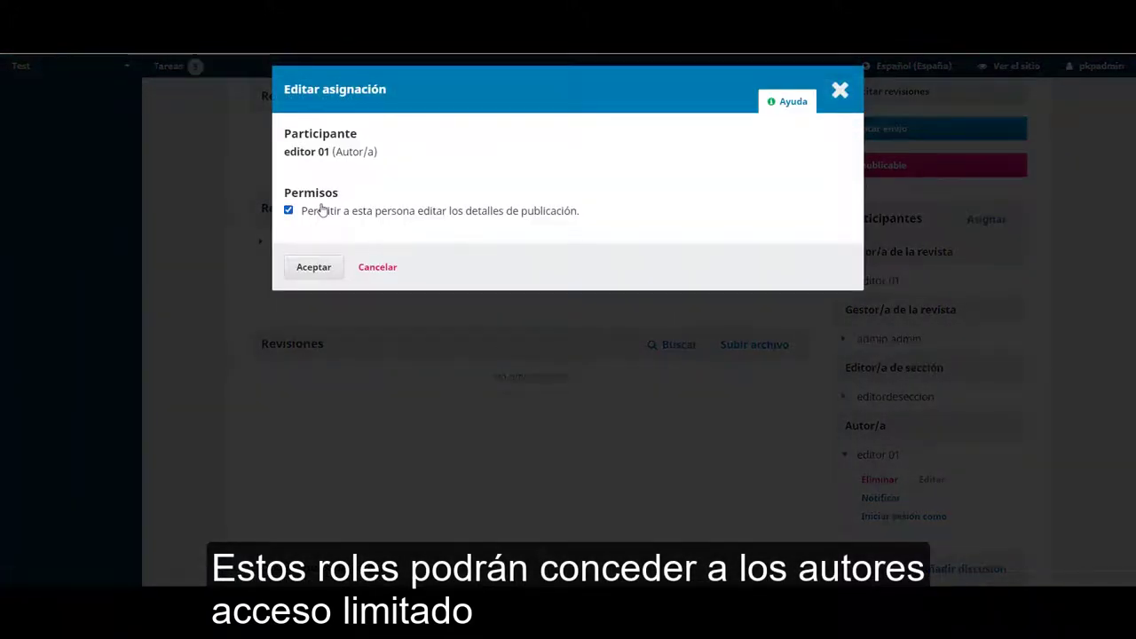
pyautogui.click(321, 264)
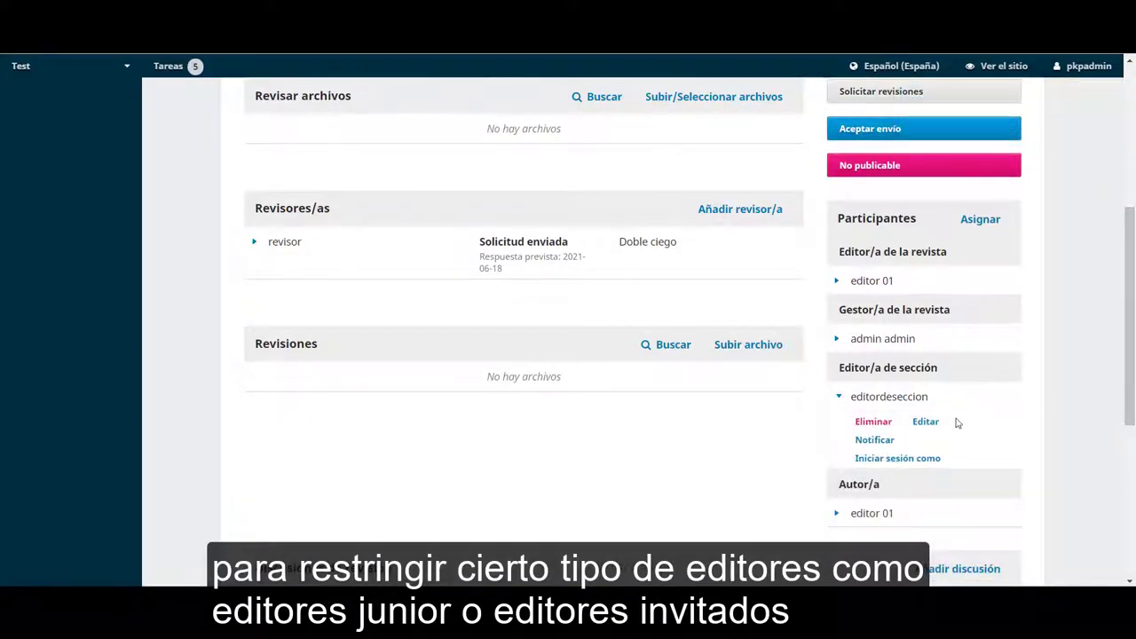
# Restrict the section editor's assignment to only recommending editorial decisions and save it.
pyautogui.click(926, 422)
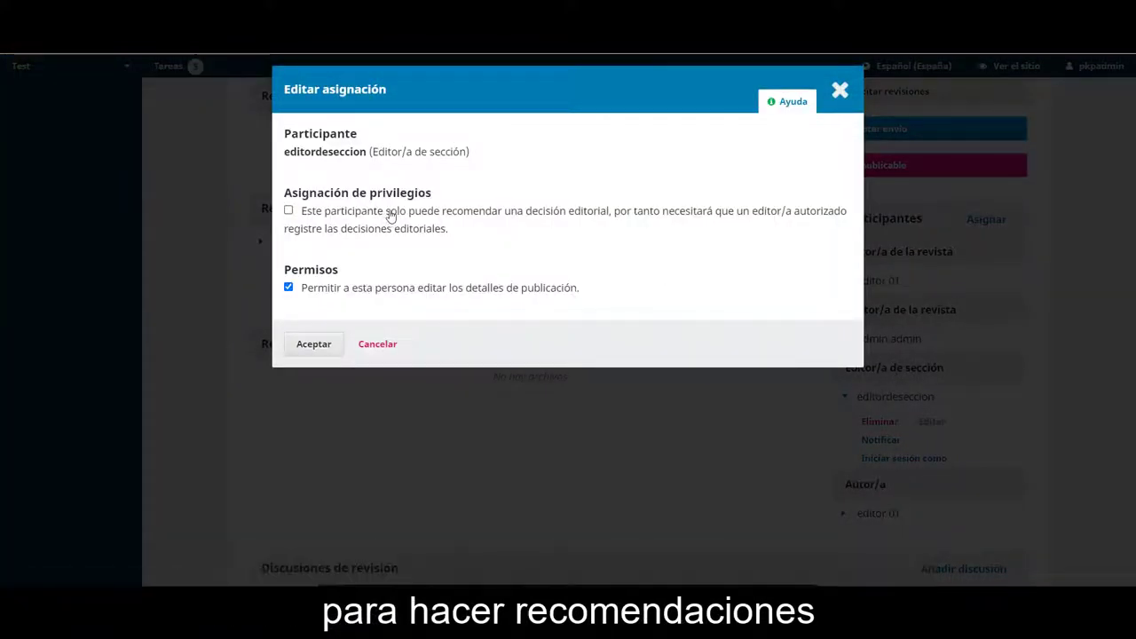
pyautogui.click(289, 212)
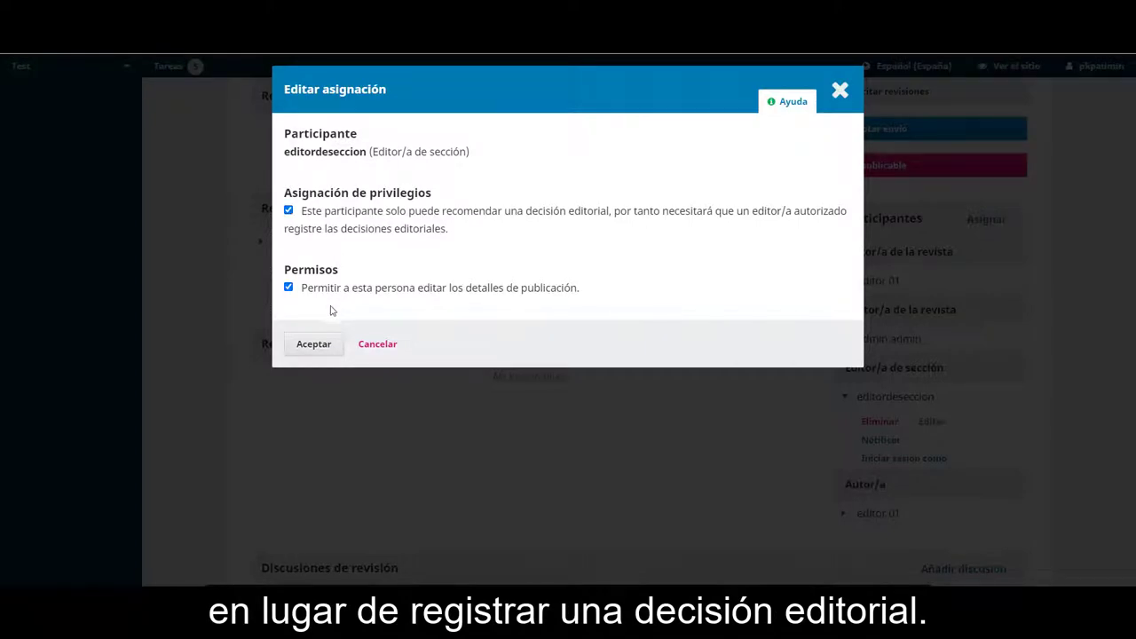
pyautogui.click(313, 344)
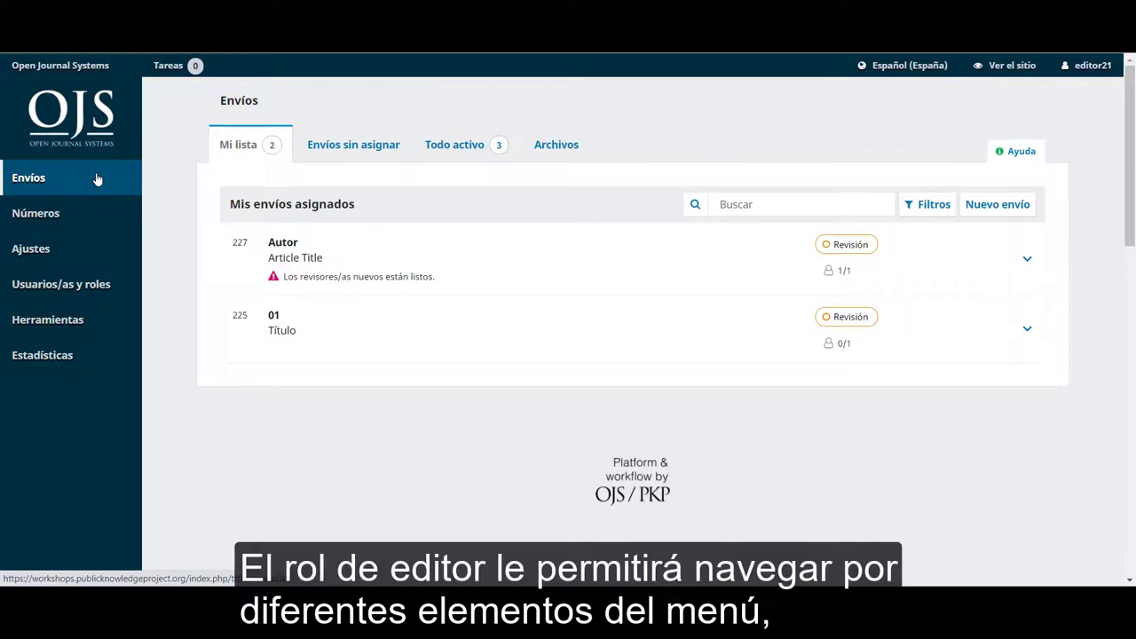
# Show all of the journal's active submissions and display their filter and search options.
pyautogui.moveTo(85, 219)
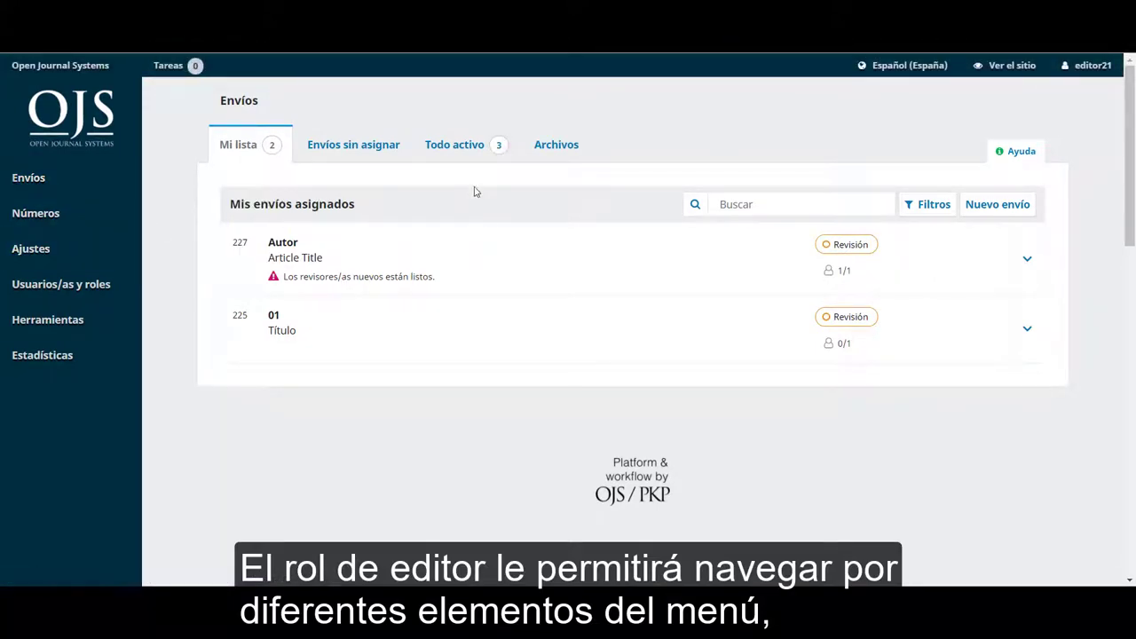
pyautogui.click(482, 159)
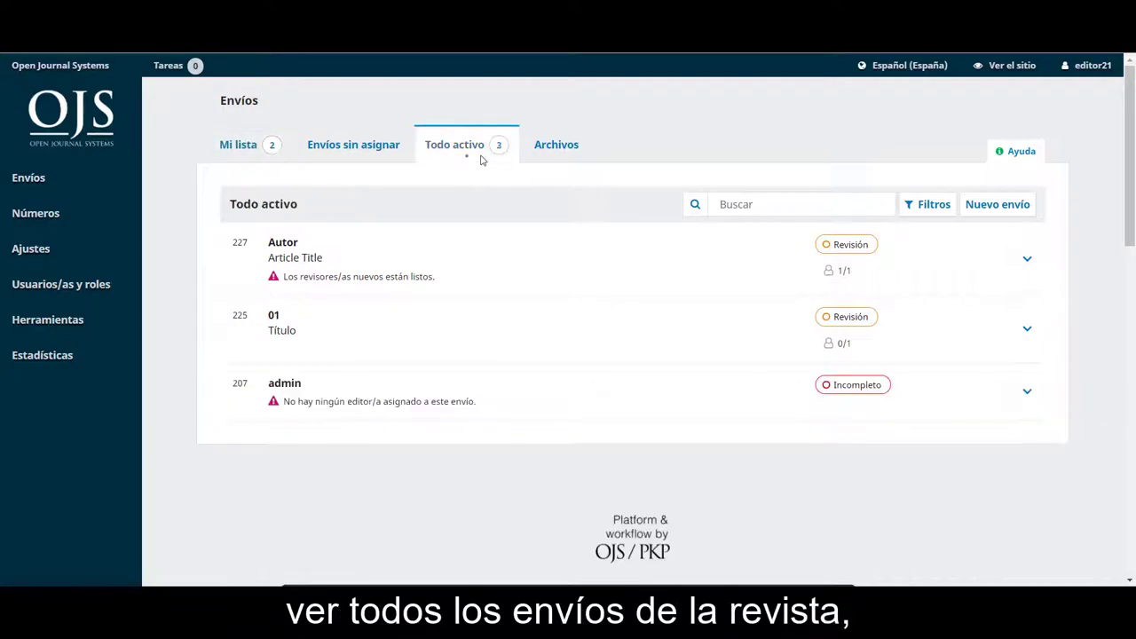
pyautogui.click(819, 206)
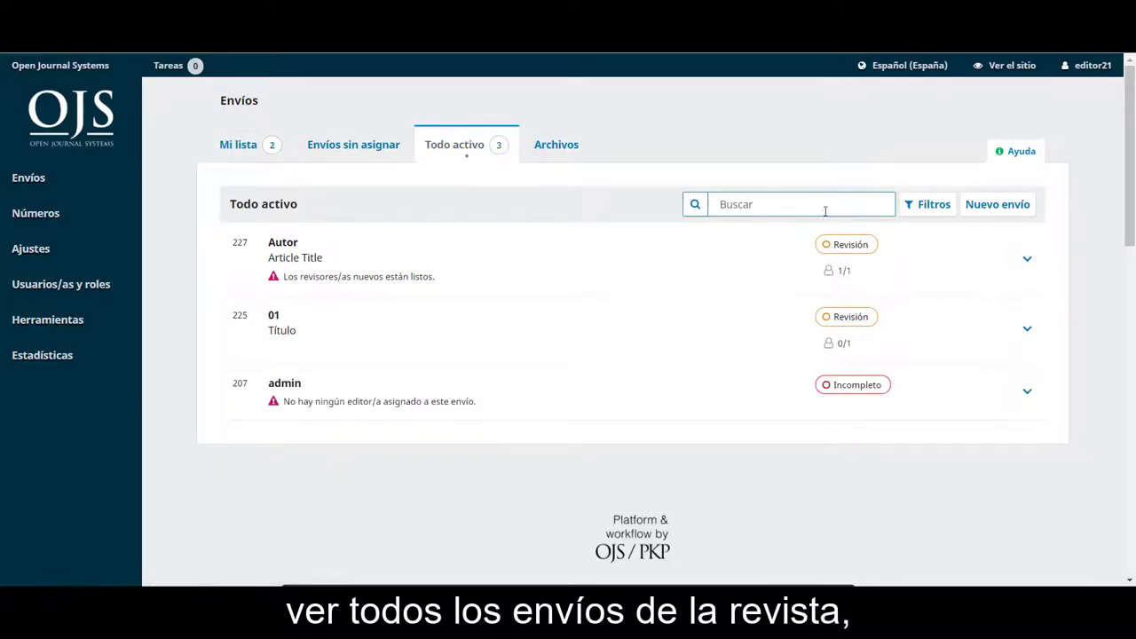
pyautogui.click(930, 205)
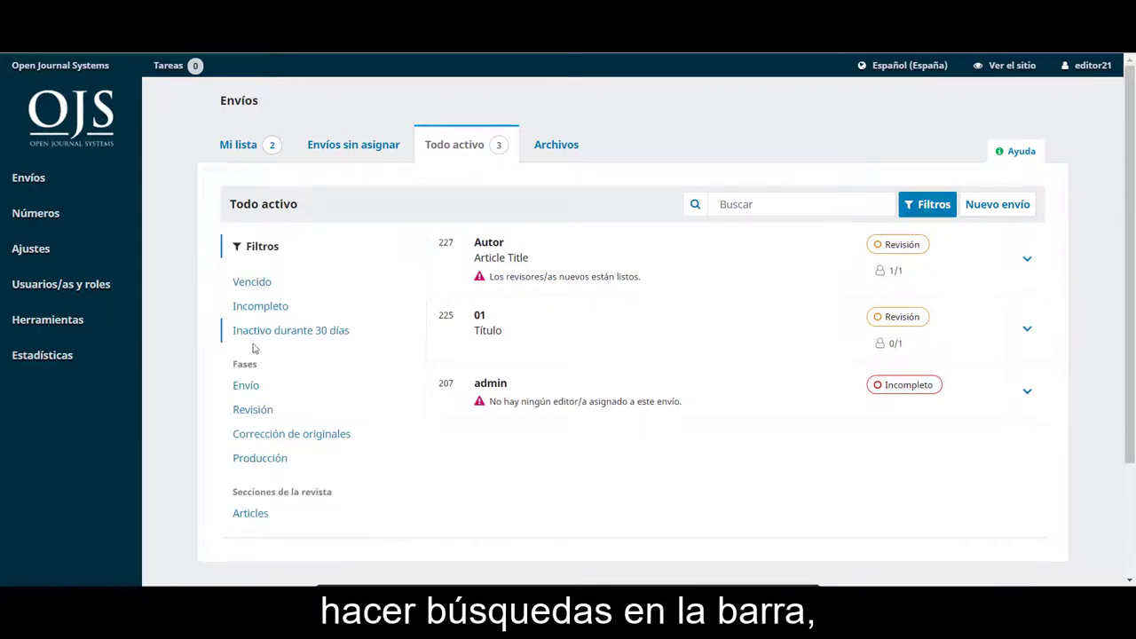
pyautogui.click(759, 203)
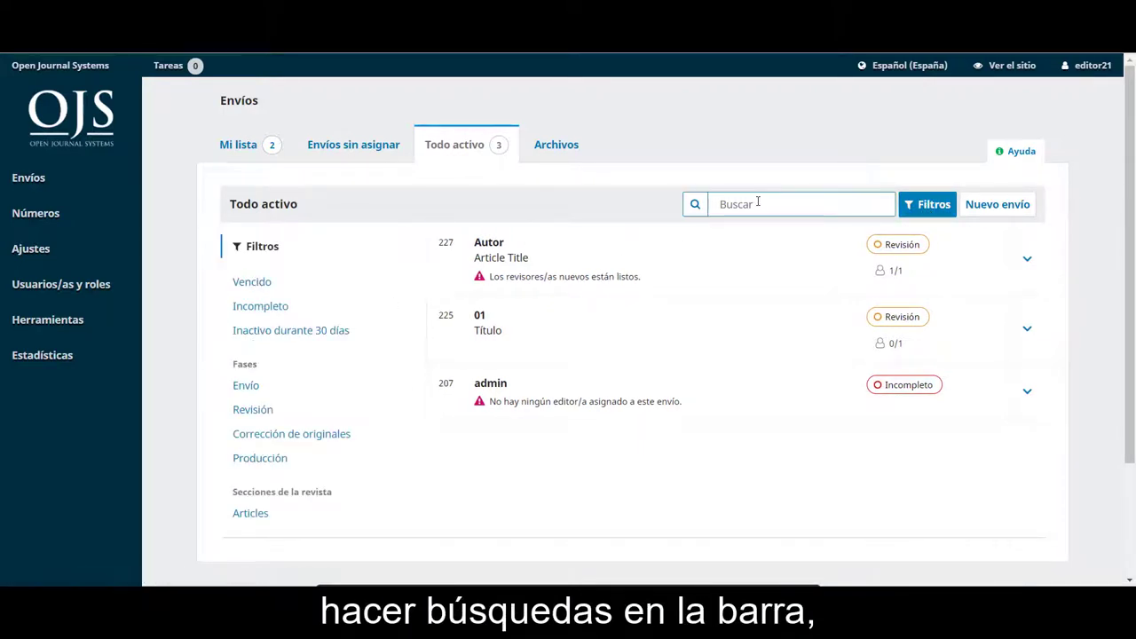
# Open the logged-in editor's user profile.
pyautogui.click(1087, 65)
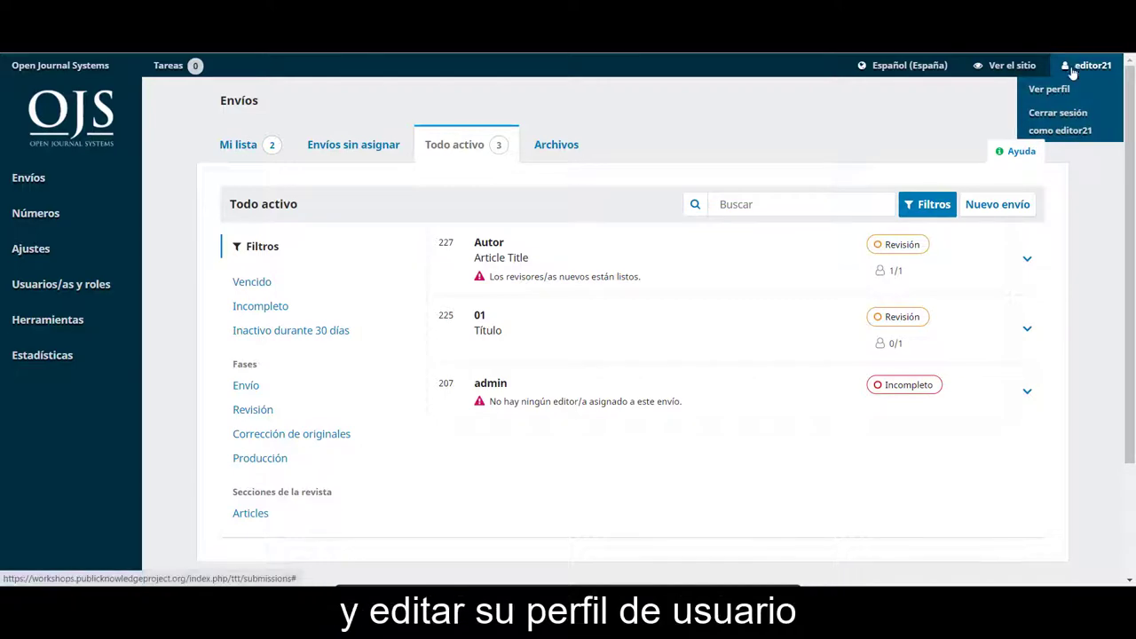
pyautogui.click(1073, 97)
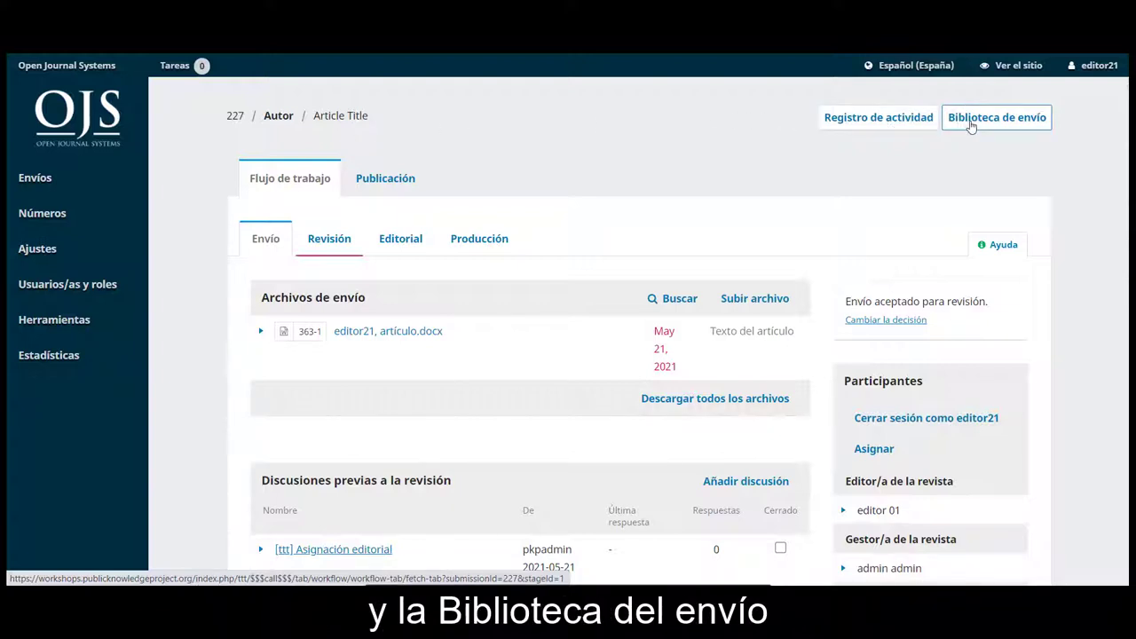
# Review the history in the activity log of submission 227 and close the log.
pyautogui.click(915, 125)
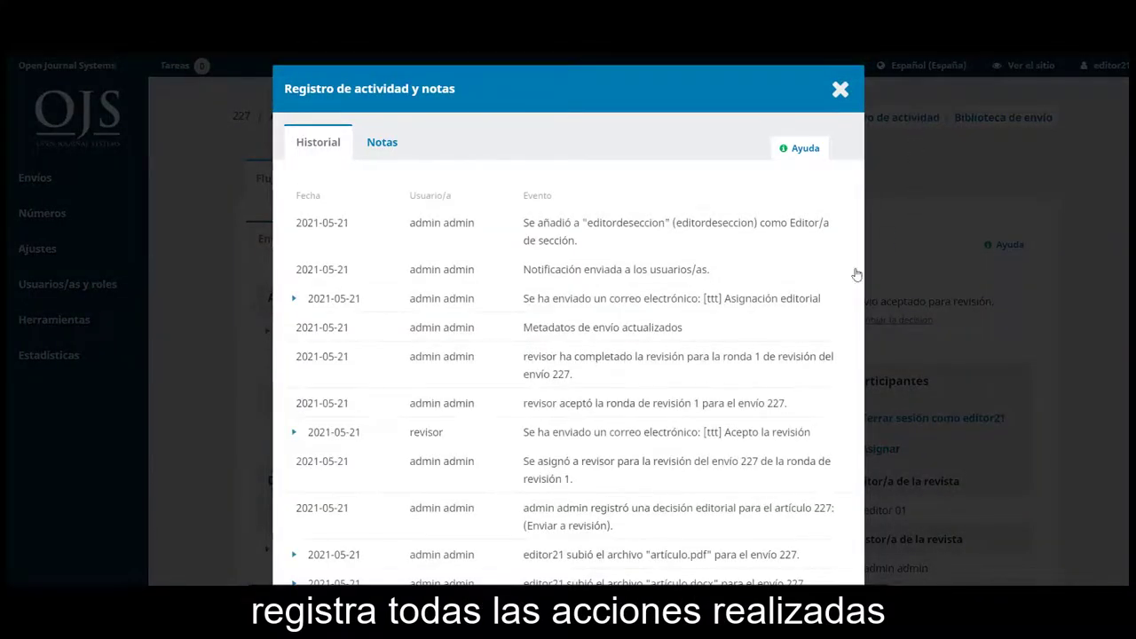
pyautogui.scroll(-2, 801, 322)
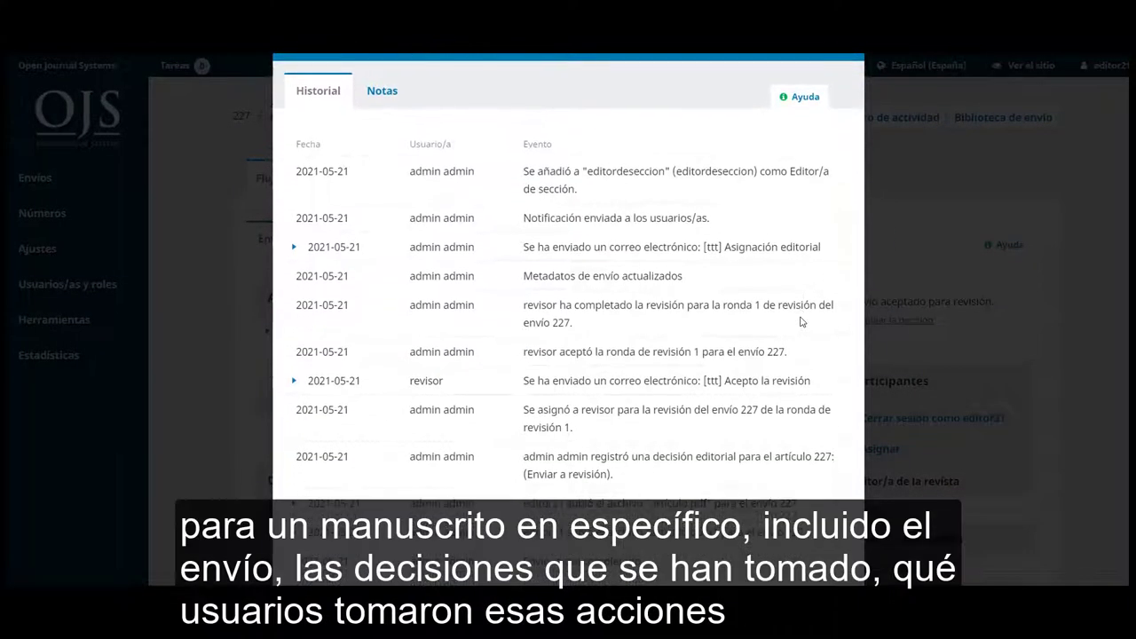
pyautogui.scroll(-1, 800, 322)
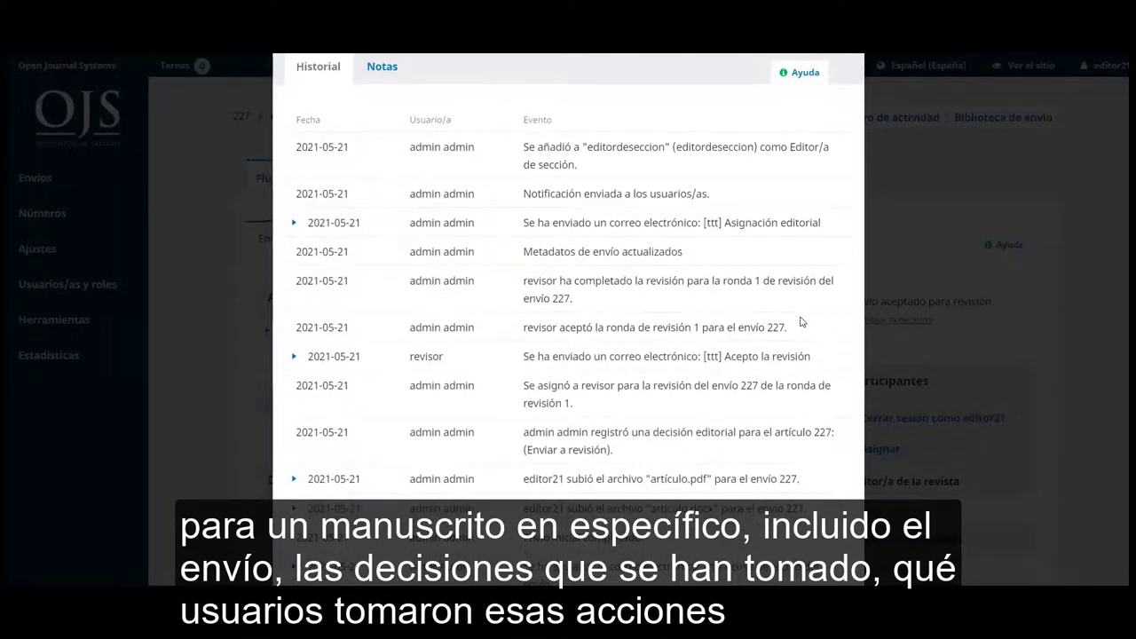
pyautogui.scroll(-2, 800, 322)
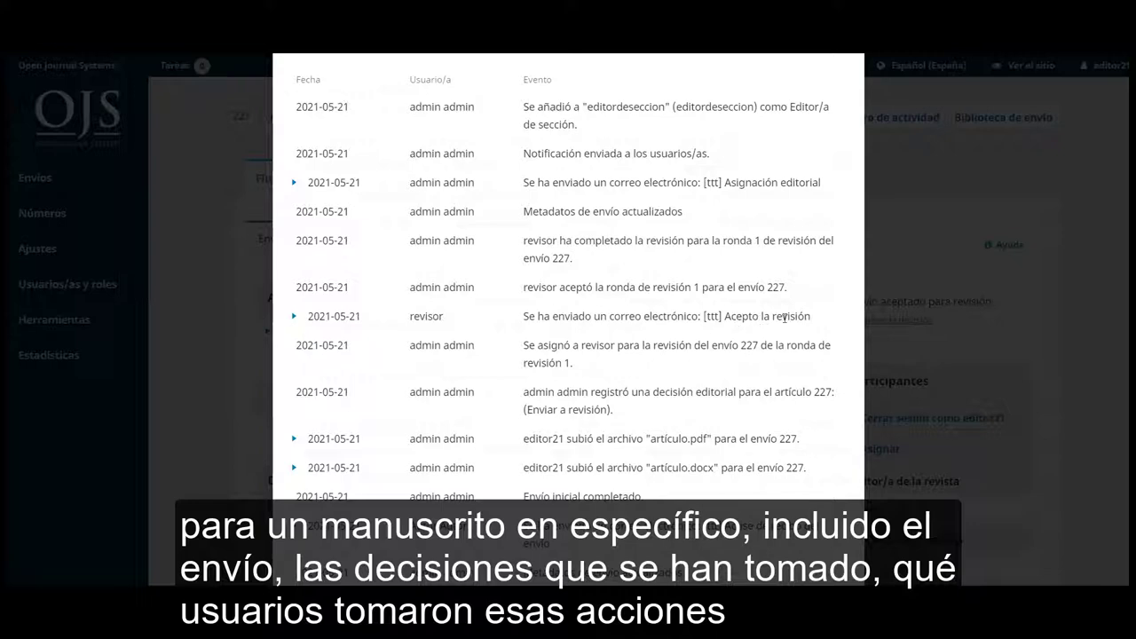
pyautogui.scroll(5, 787, 317)
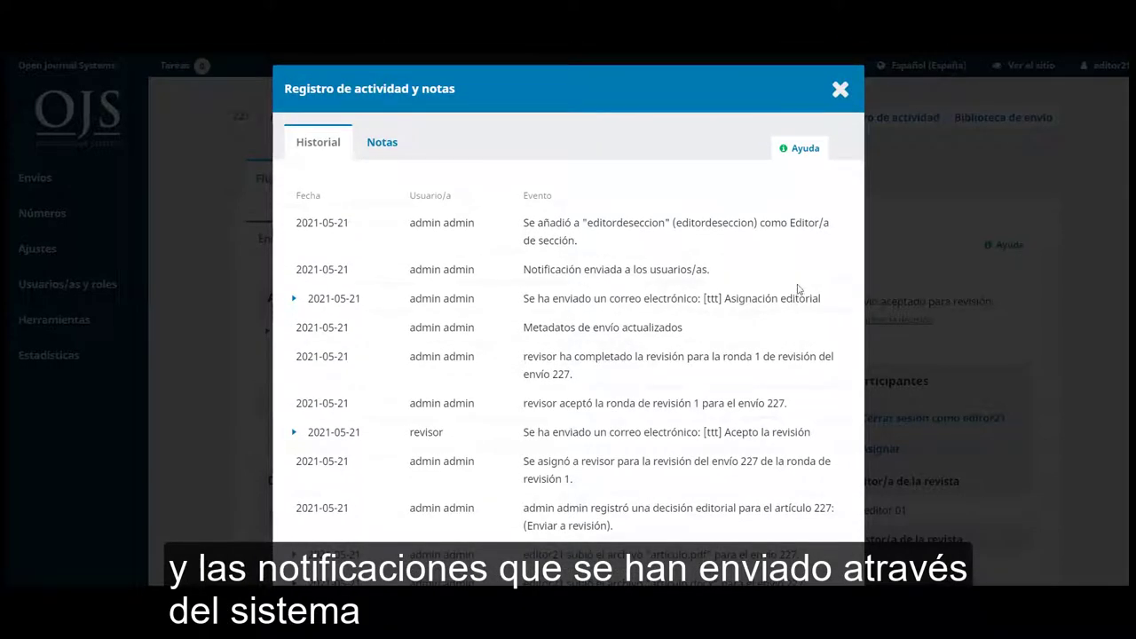
pyautogui.click(840, 90)
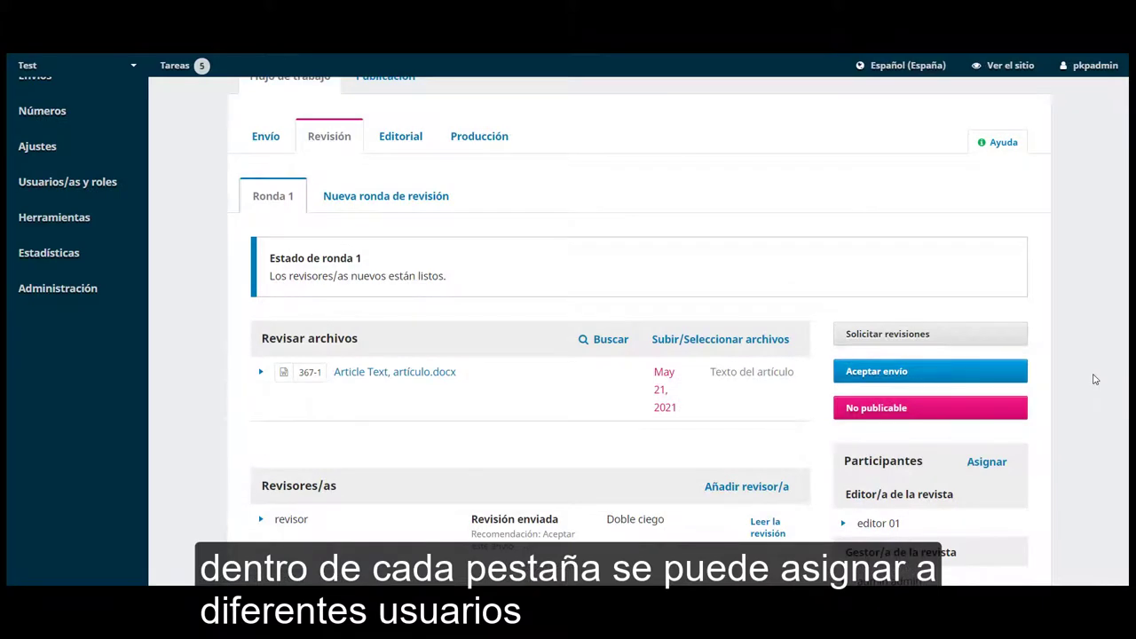
# Open the form for assigning a participant in the review stage and display its user role choices.
pyautogui.scroll(-4, 1095, 379)
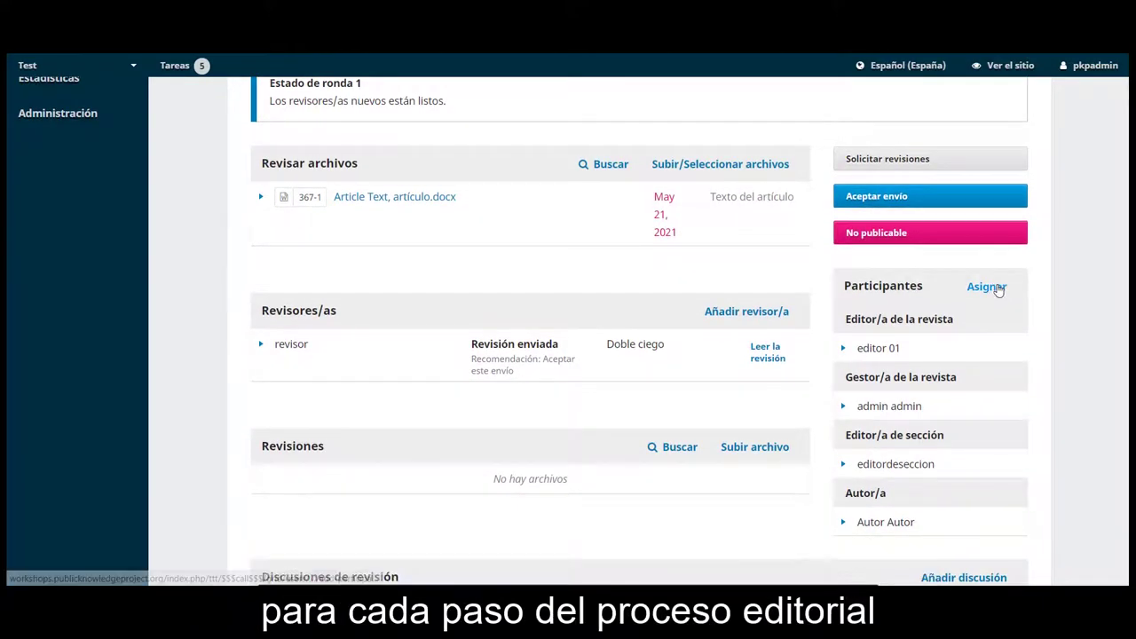
pyautogui.click(1000, 291)
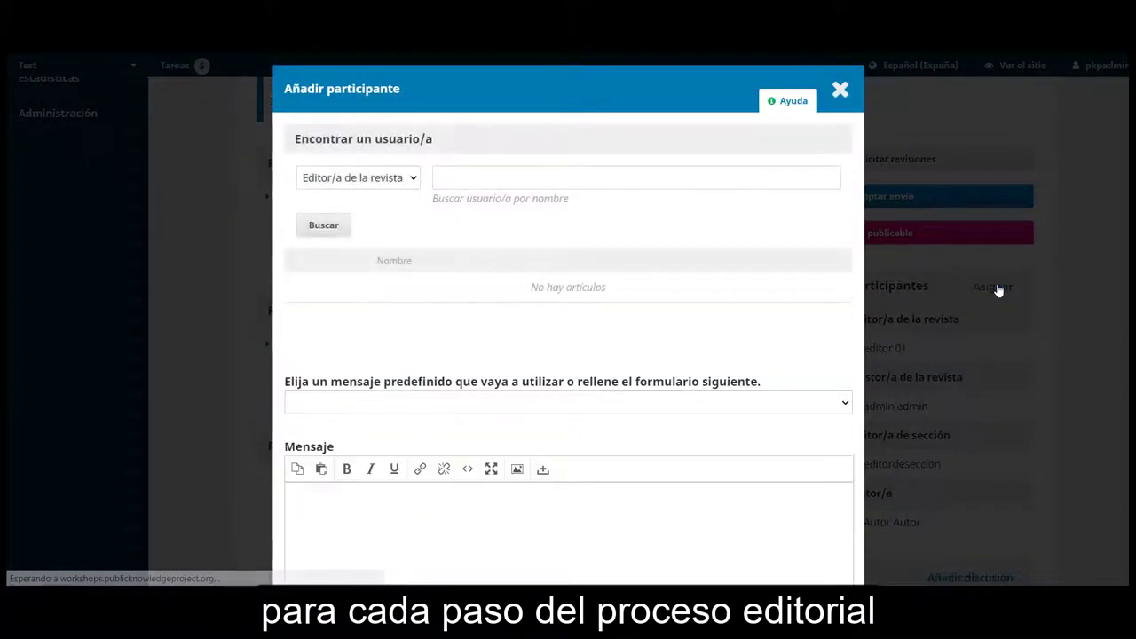
pyautogui.click(391, 182)
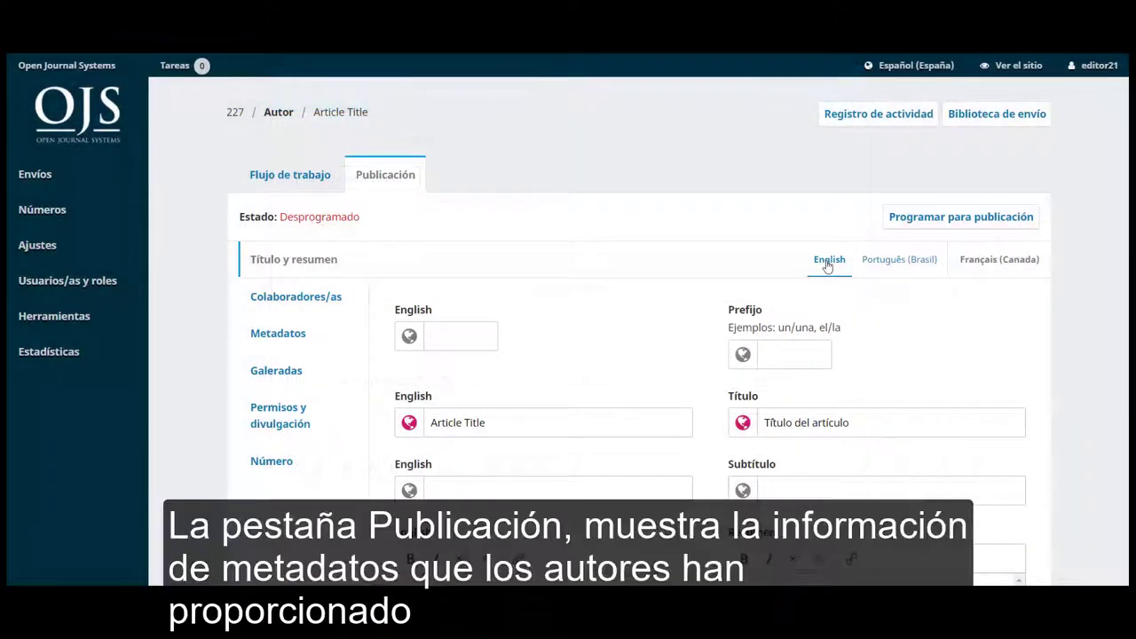
# Display the Galeradas section of submission 227's publication details and expand the options of its pdf galley.
pyautogui.scroll(-1, 903, 383)
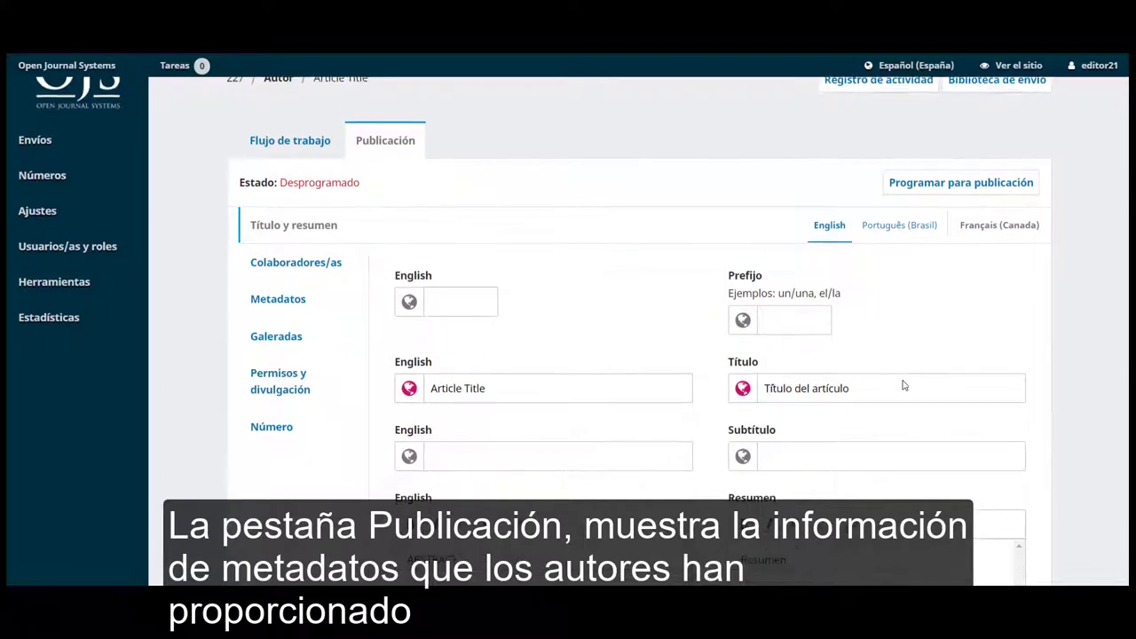
pyautogui.click(289, 343)
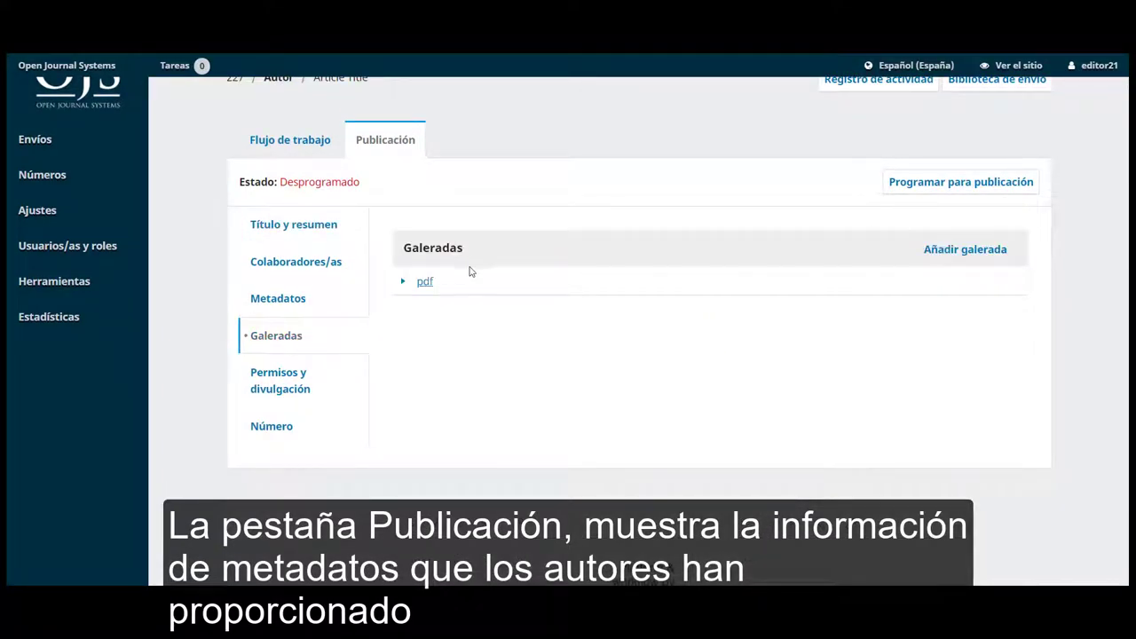
pyautogui.click(402, 283)
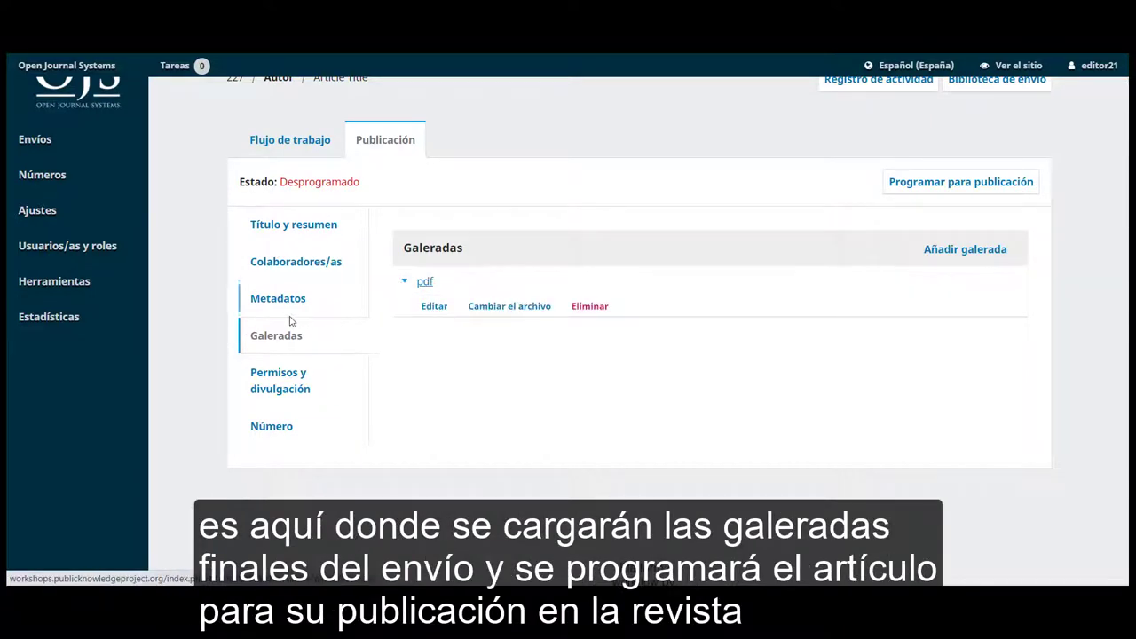
# In submission 227's issue details, choose Vol. 1 Núm. 1 (2021): Revista as the issue.
pyautogui.click(286, 428)
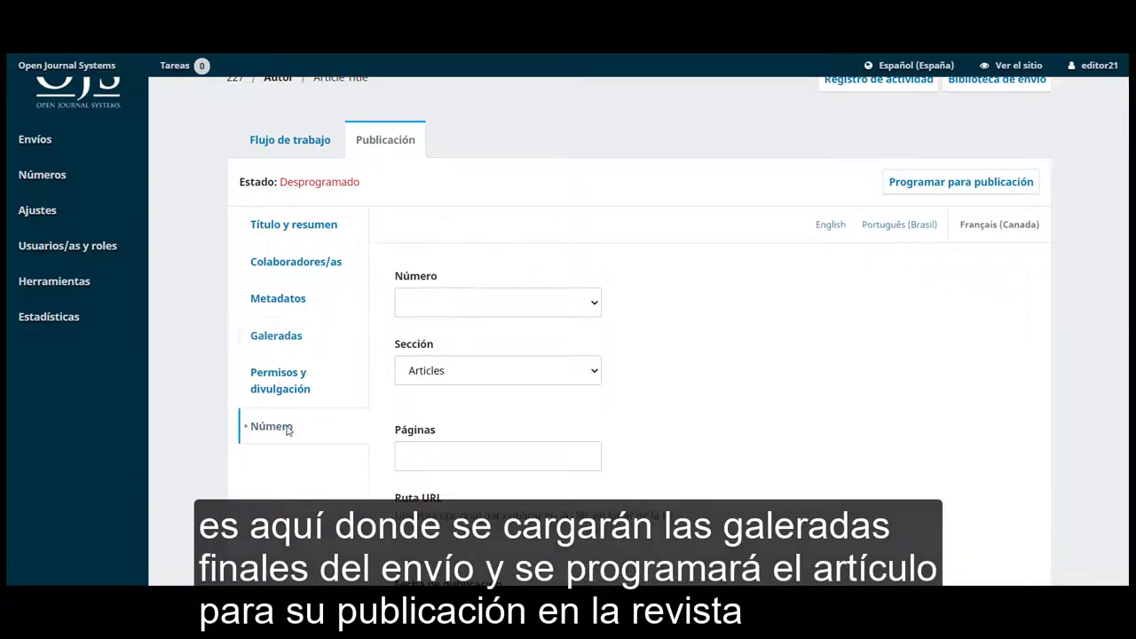
pyautogui.click(487, 307)
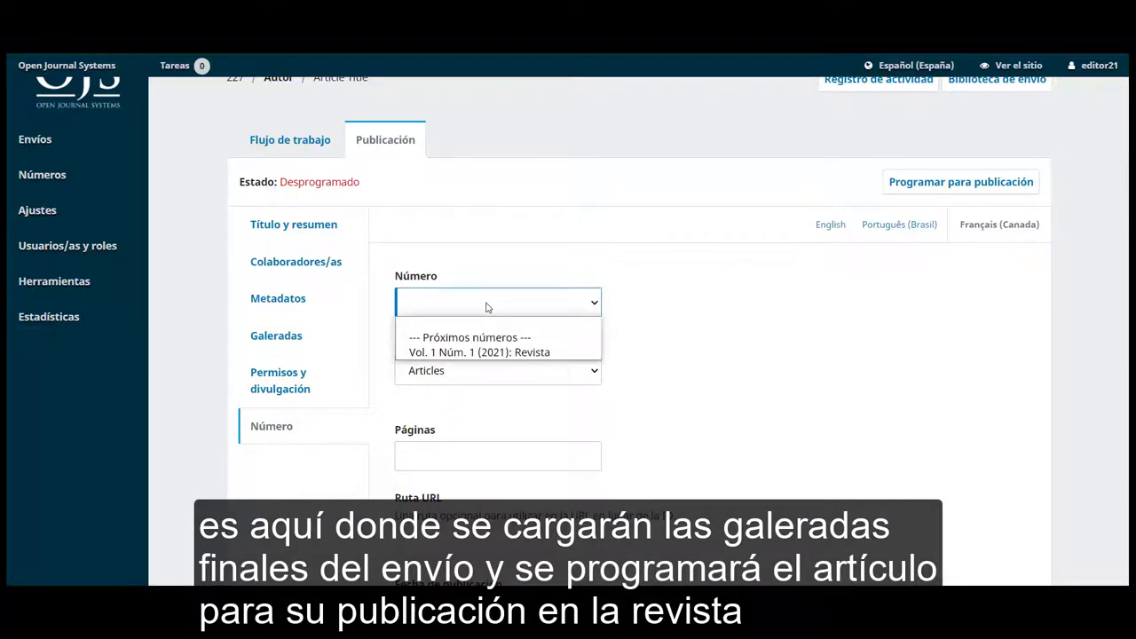
pyautogui.click(509, 352)
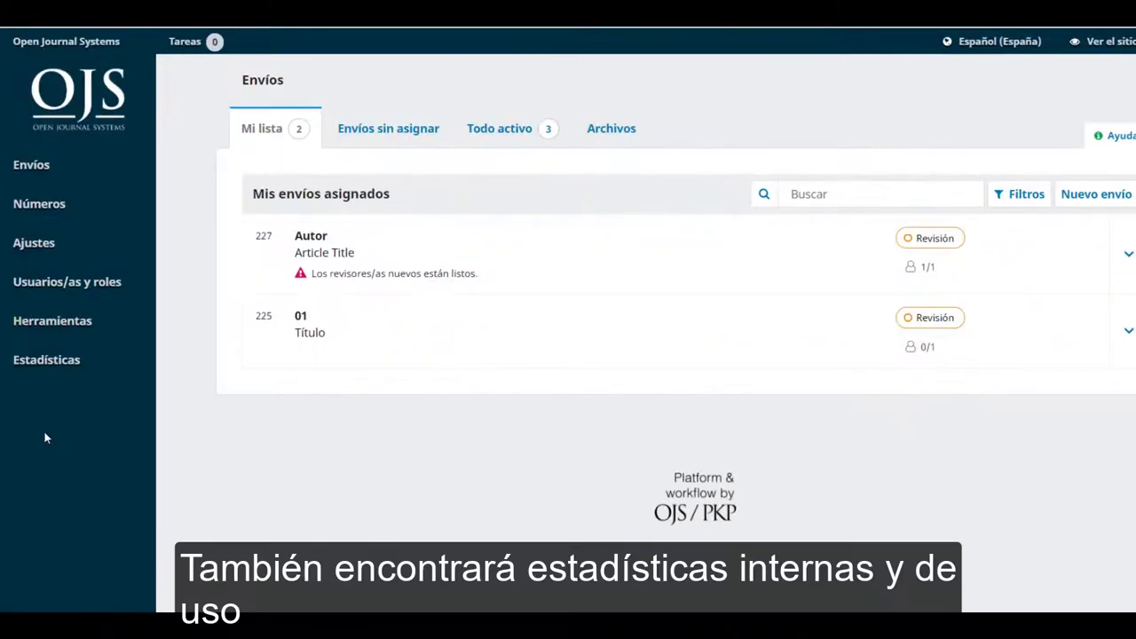
# Open the journal's editorial activity statistics (Actividad editorial).
pyautogui.moveTo(69, 364)
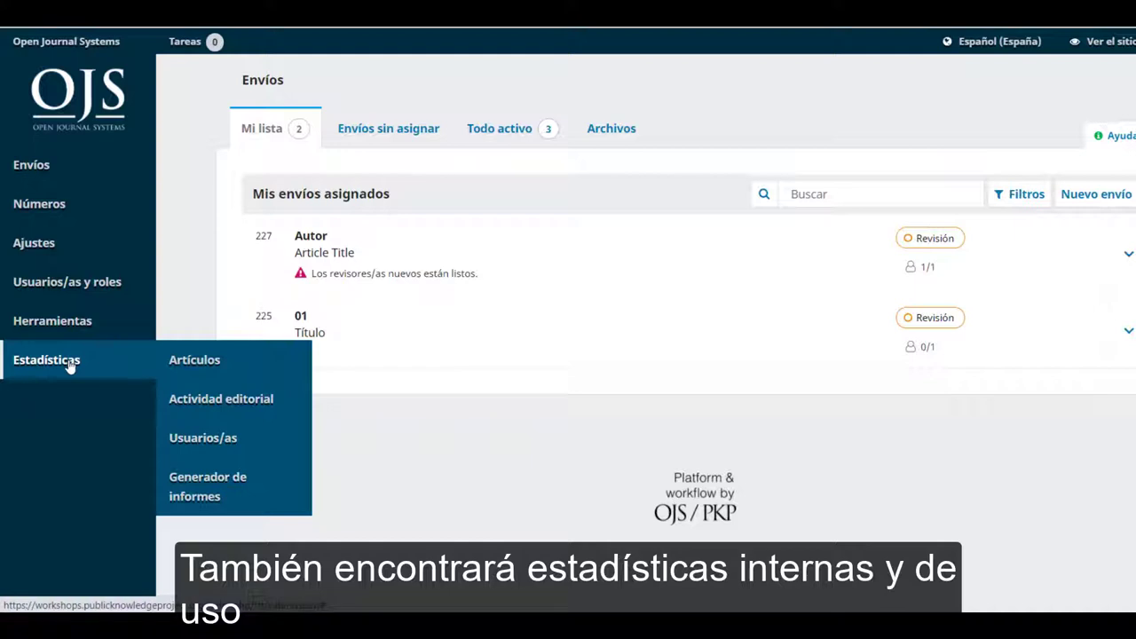
pyautogui.click(230, 401)
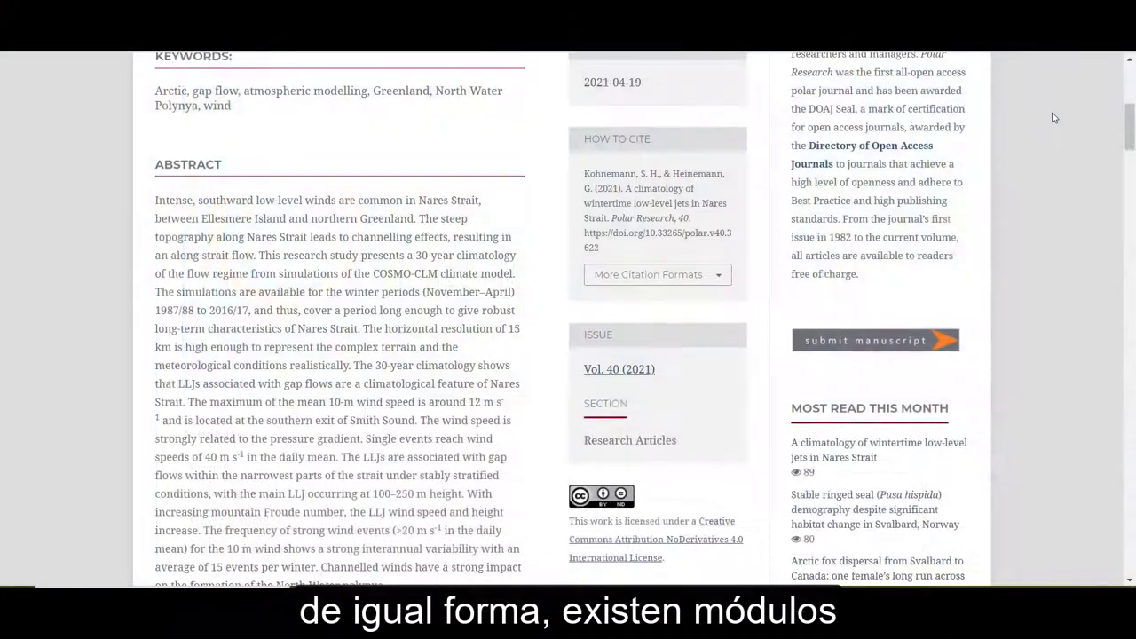
# Examine the downloads chart below the abstract on the published Polar Research article page.
pyautogui.scroll(-2, 1053, 117)
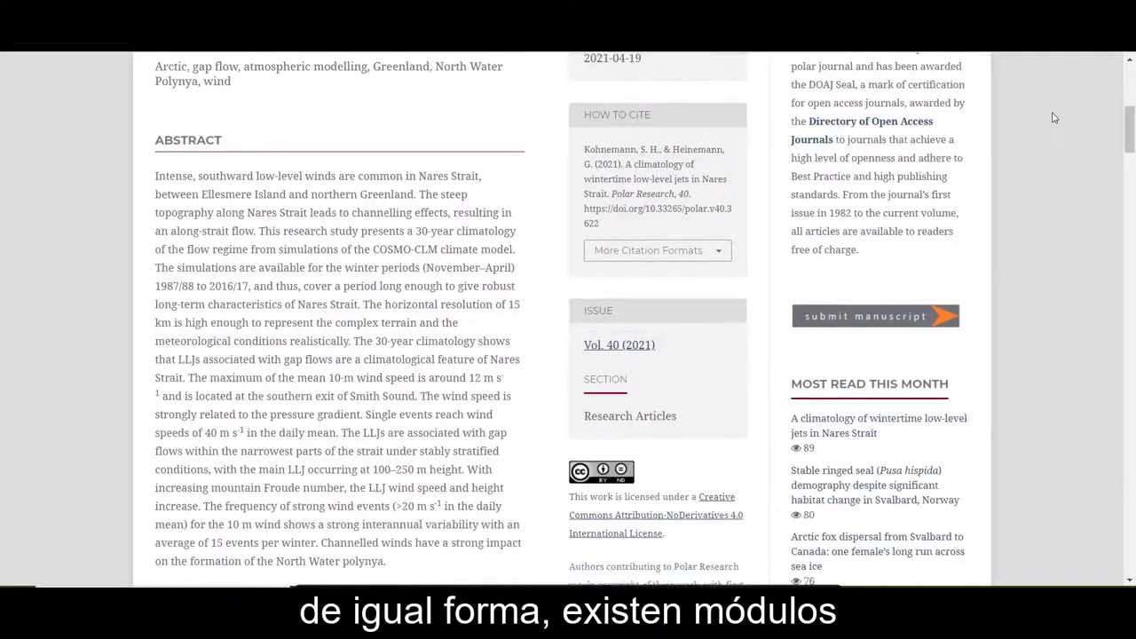
pyautogui.scroll(-2, 1053, 117)
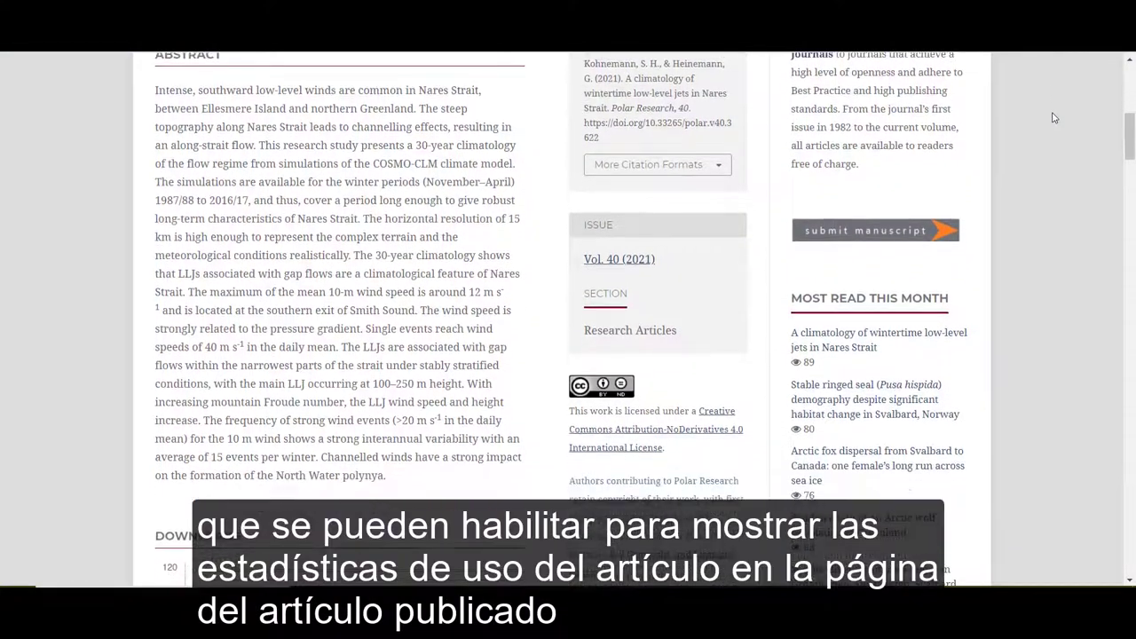
pyautogui.scroll(-3, 1052, 117)
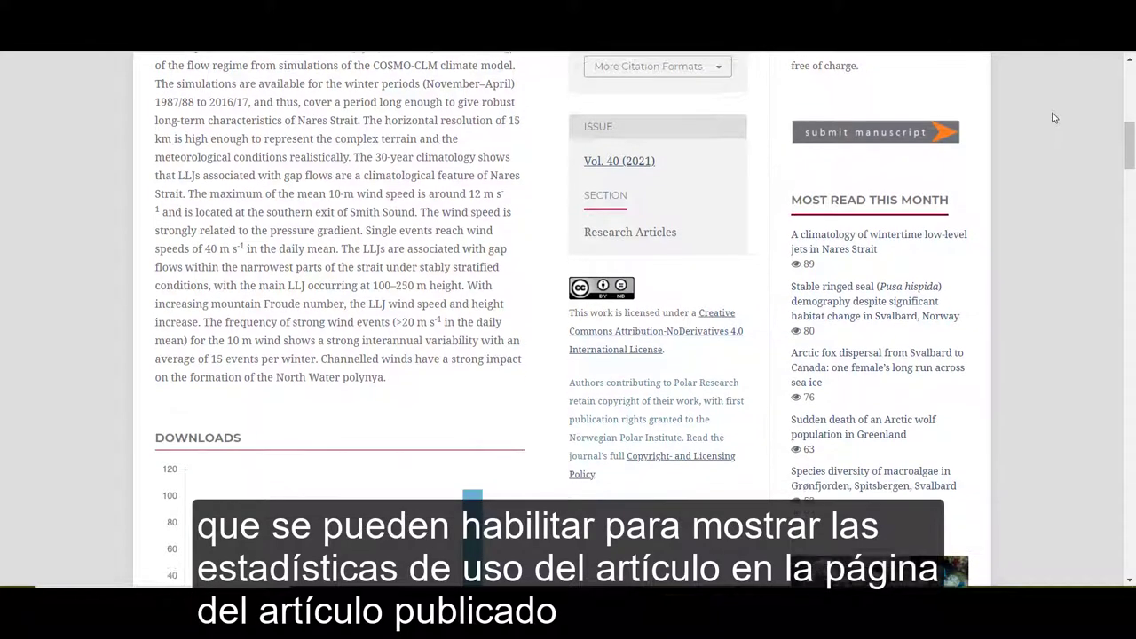
pyautogui.scroll(-1, 1054, 117)
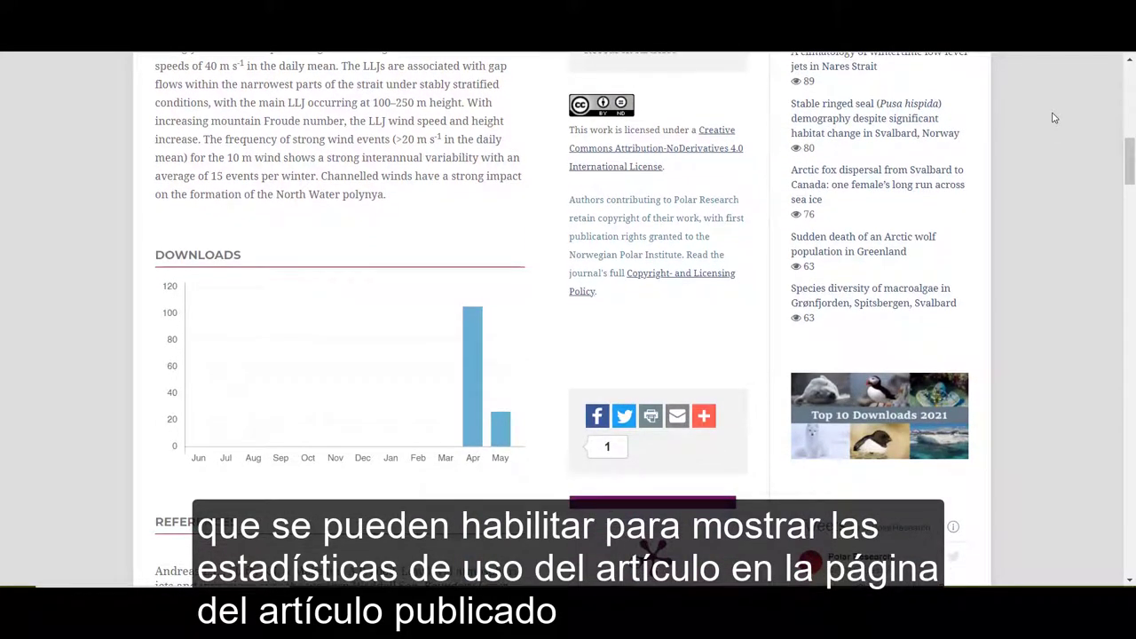
pyautogui.scroll(-1, 1053, 117)
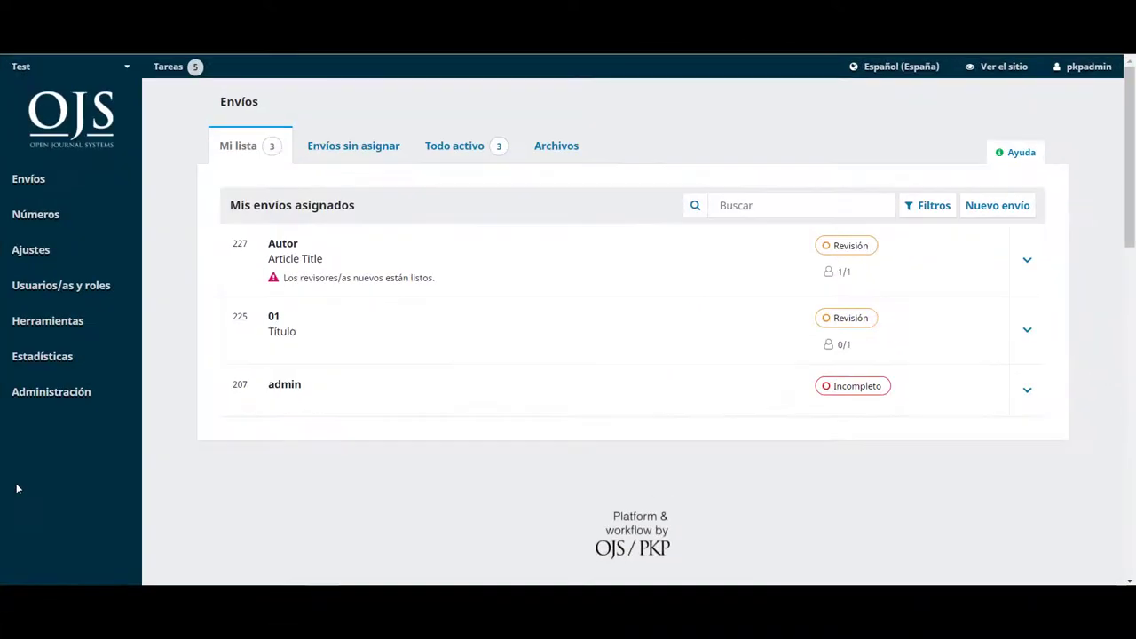
# Open the QuickSubmit module from the import/export tools and review its submission form fields.
pyautogui.moveTo(23, 332)
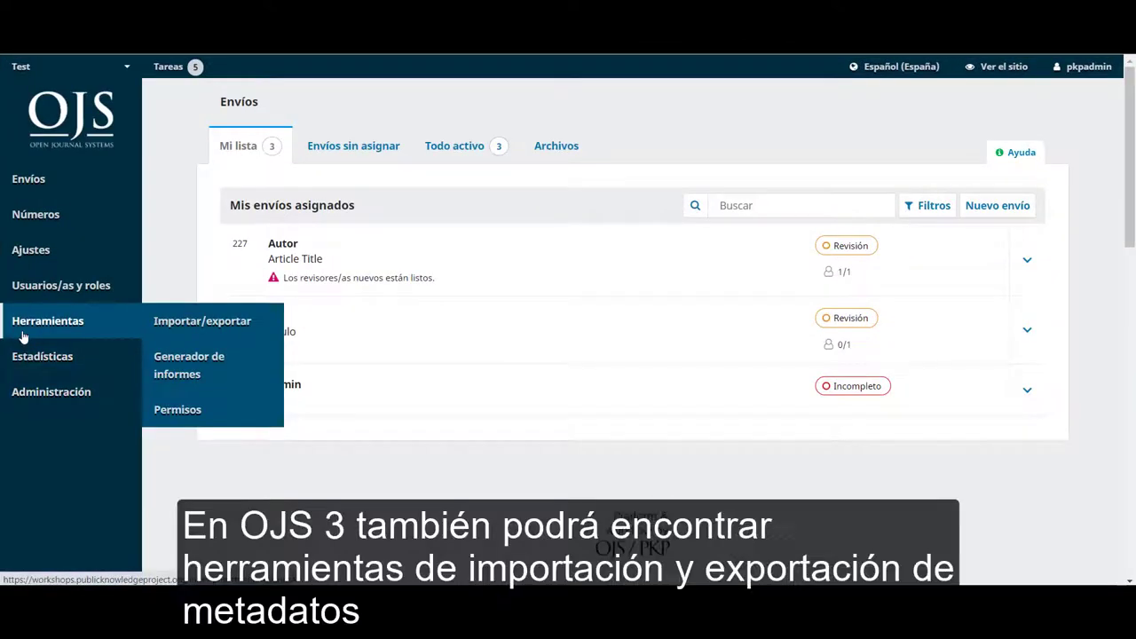
pyautogui.click(158, 325)
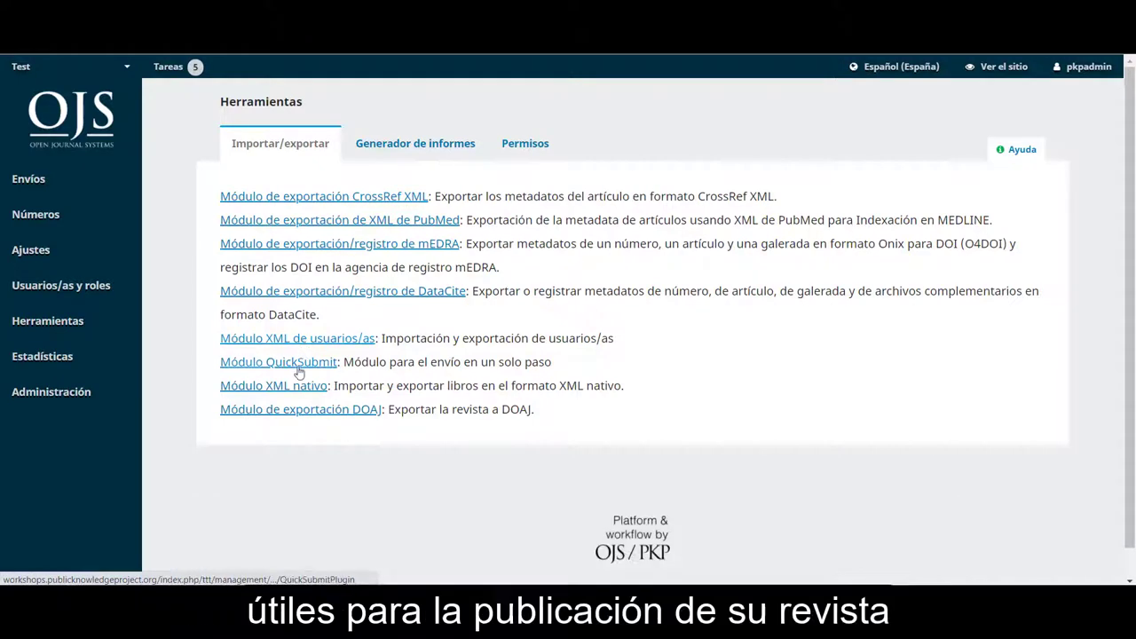
pyautogui.click(298, 371)
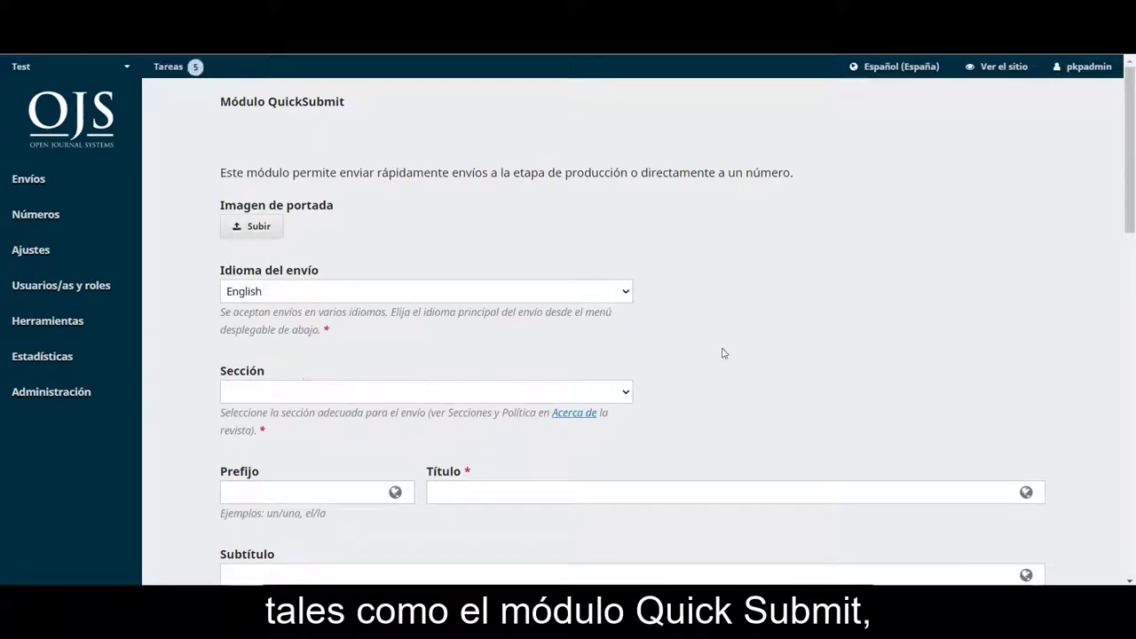
pyautogui.scroll(-1, 726, 353)
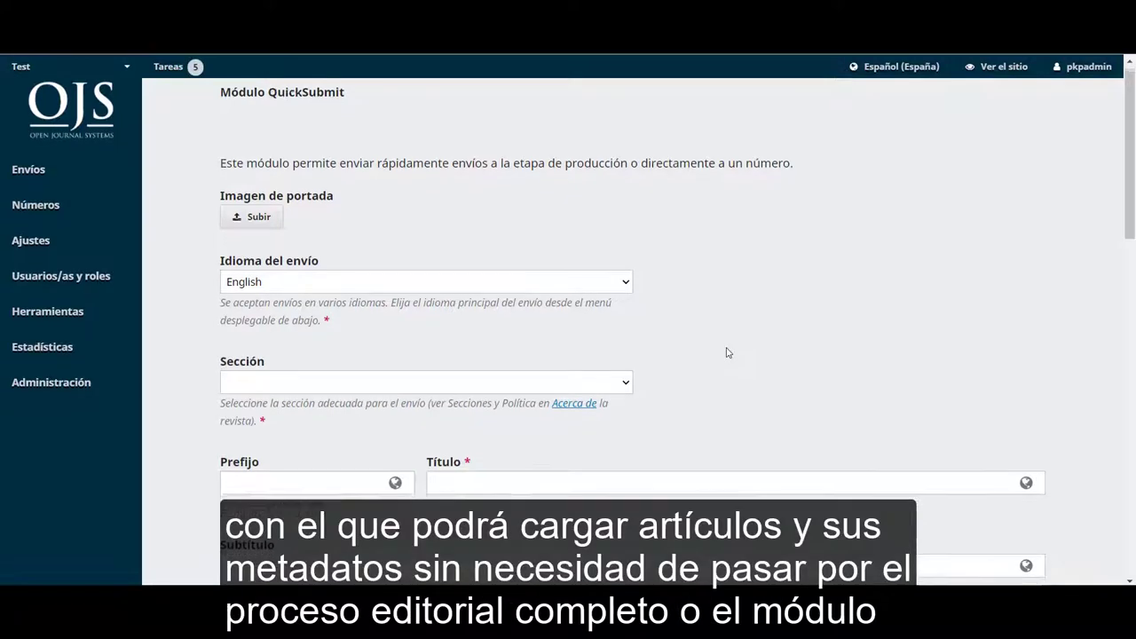
pyautogui.scroll(-2, 726, 352)
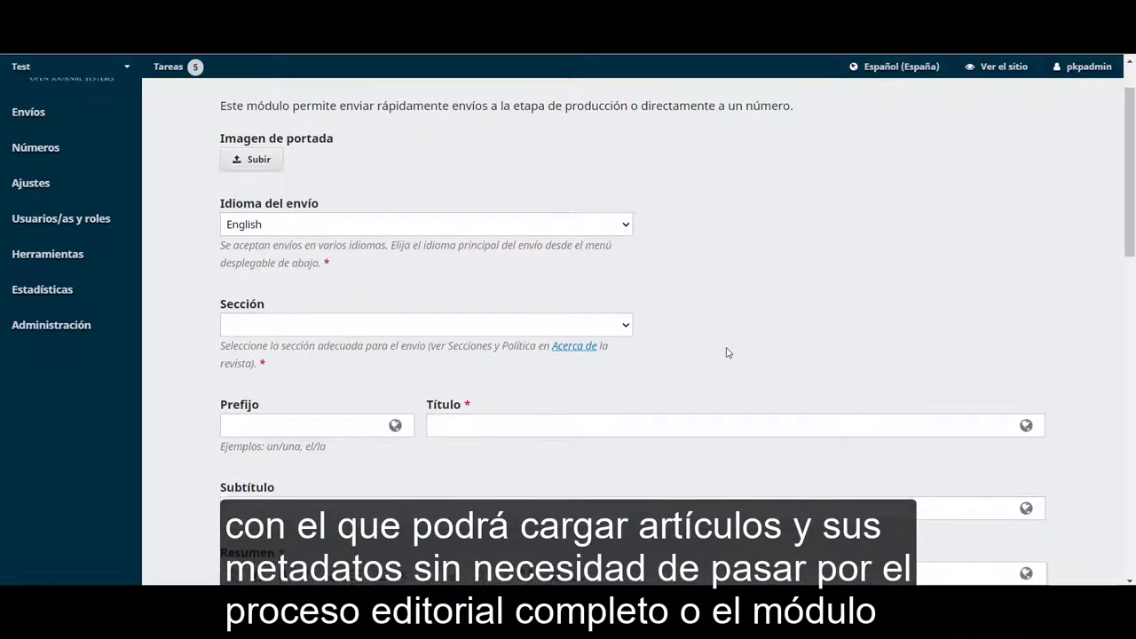
pyautogui.scroll(-3, 726, 353)
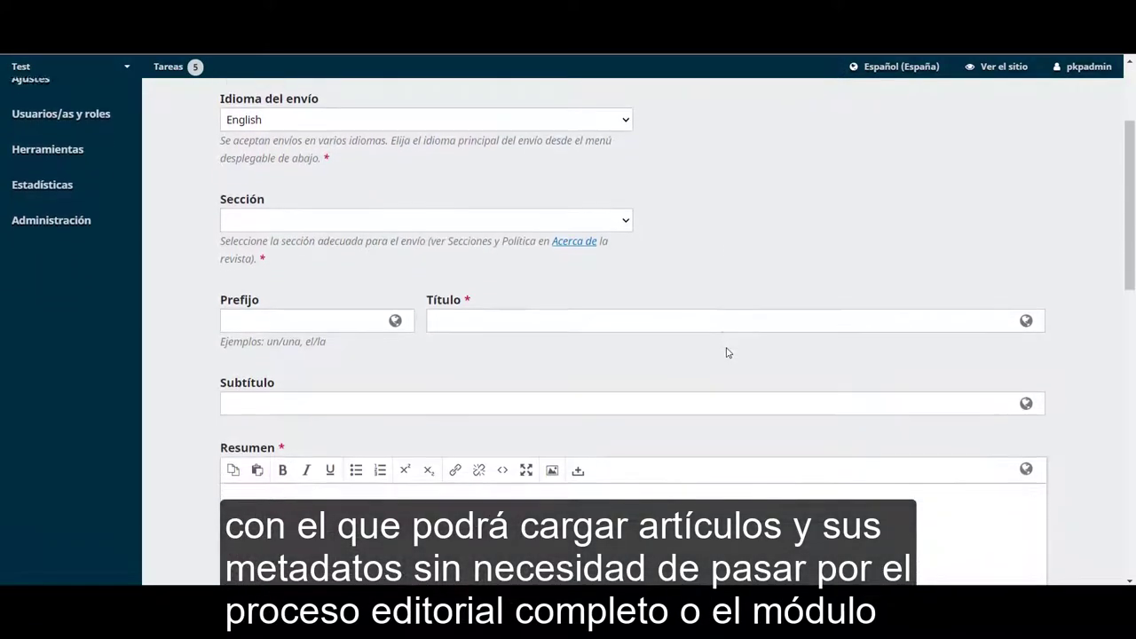